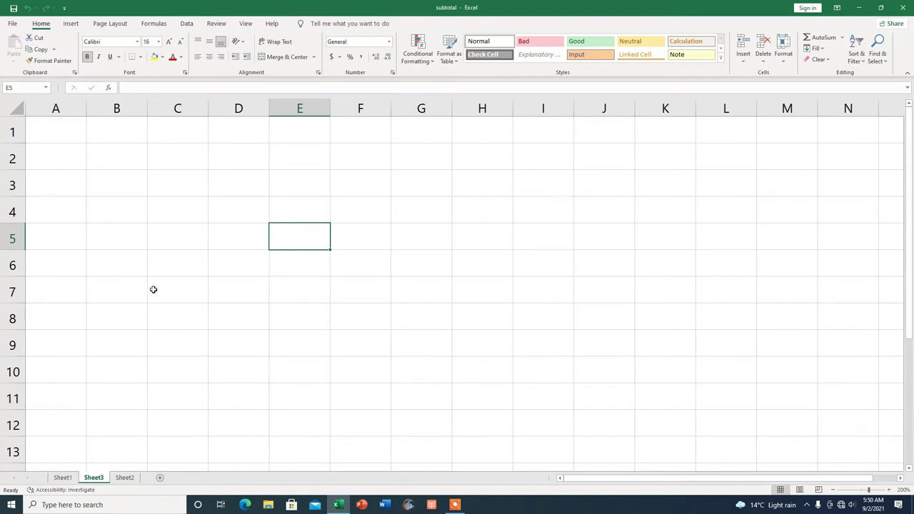
- Select all of Sheet3 and apply the custom number format ;;; in place of General
{"action": "left_click", "coordinate": [19, 108]}
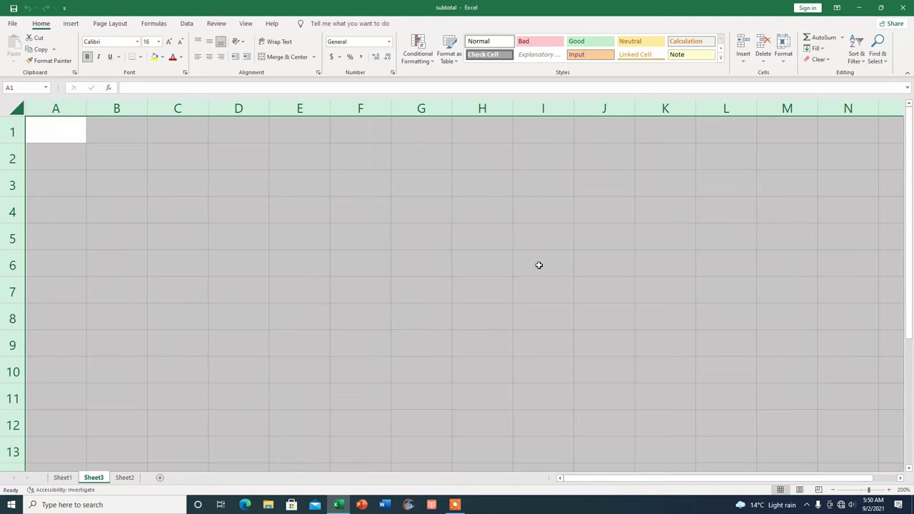
{"action": "right_click", "coordinate": [65, 183]}
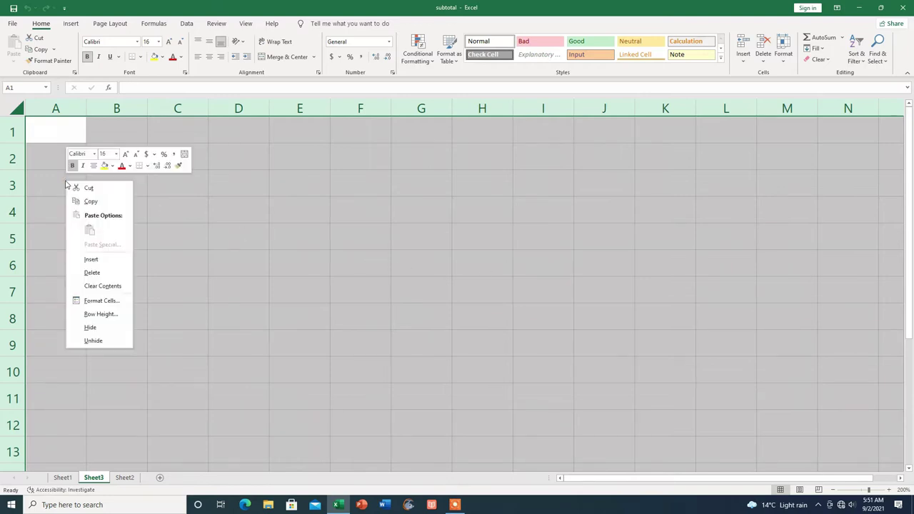
{"action": "left_click", "coordinate": [104, 301]}
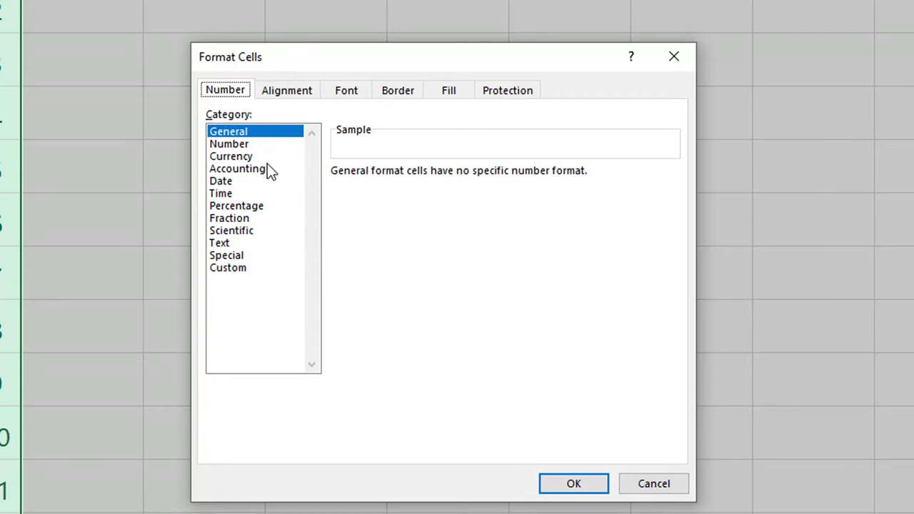
{"action": "left_click", "coordinate": [229, 268]}
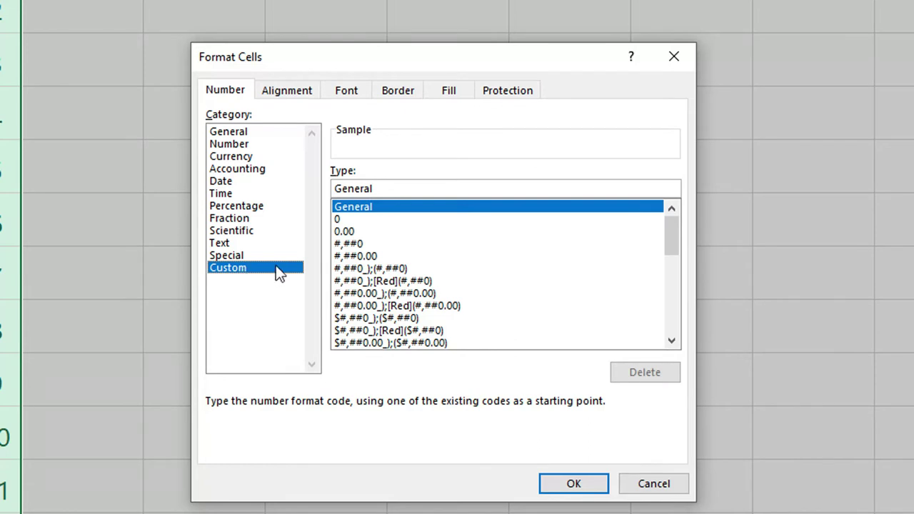
{"action": "left_click", "coordinate": [382, 188]}
{"action": "key", "text": "BackSpace"}
{"action": "key", "text": "BackSpace"}
{"action": "key", "text": "BackSpace"}
{"action": "key", "text": "BackSpace"}
{"action": "key", "text": "BackSpace"}
{"action": "key", "text": "BackSpace"}
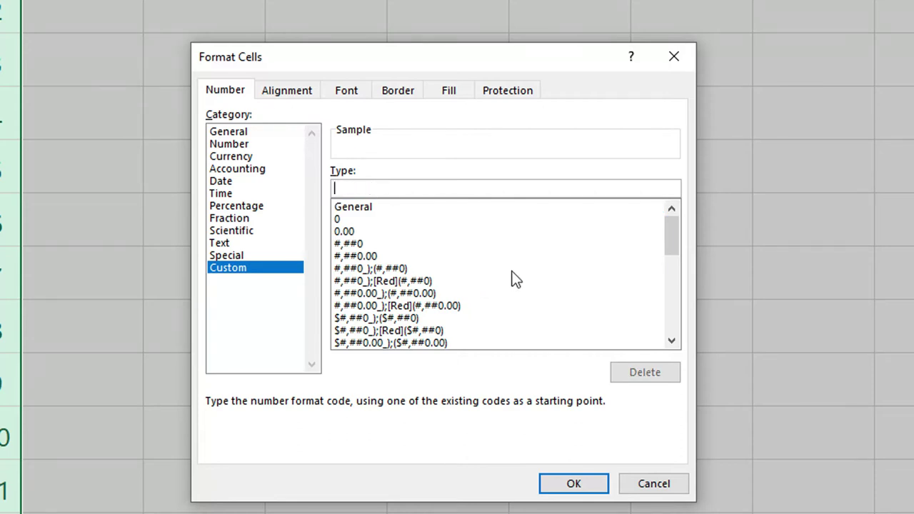
{"action": "type", "text": ";"}
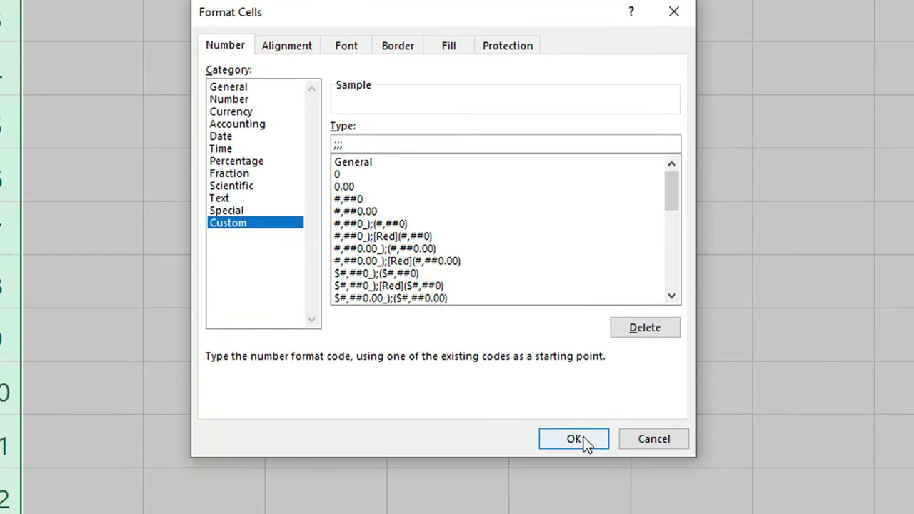
{"action": "left_click", "coordinate": [575, 439]}
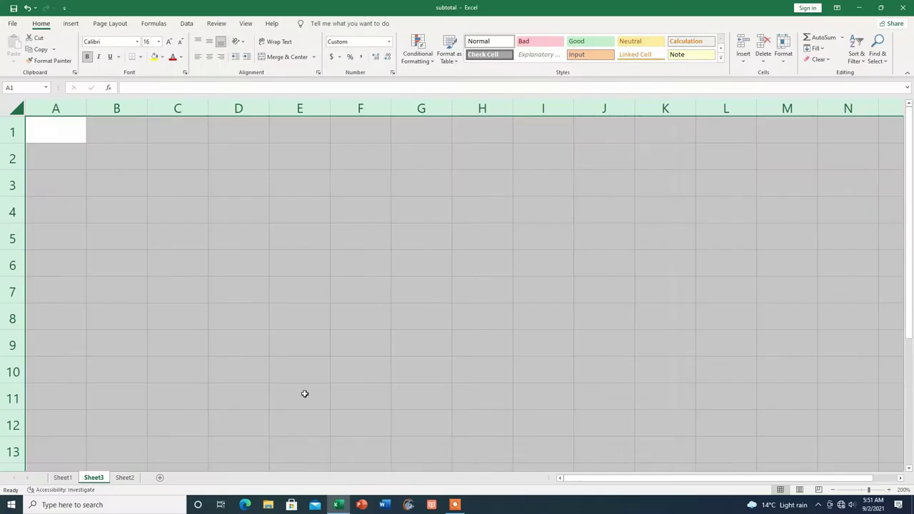
- Enter 78, 48, 78, 45, 46, 48, 25 and 56 down A1:A8
{"action": "left_click", "coordinate": [70, 184]}
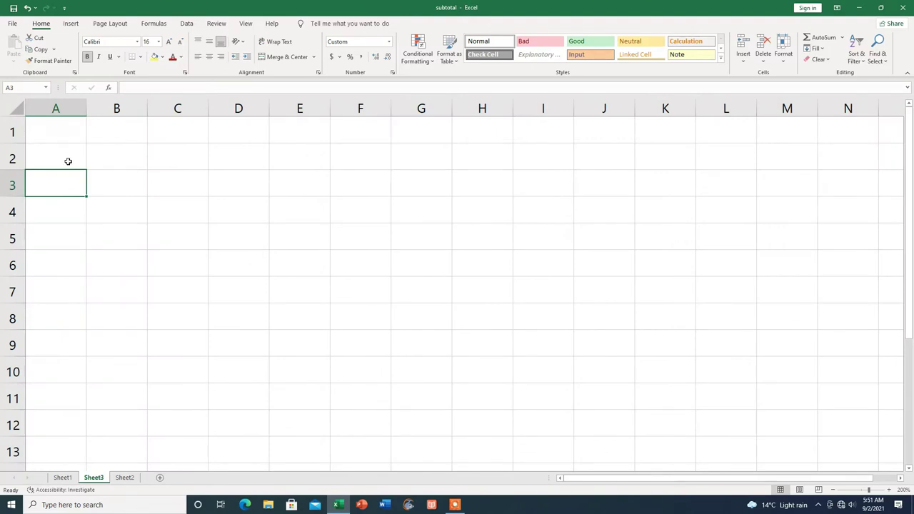
{"action": "left_click", "coordinate": [66, 130]}
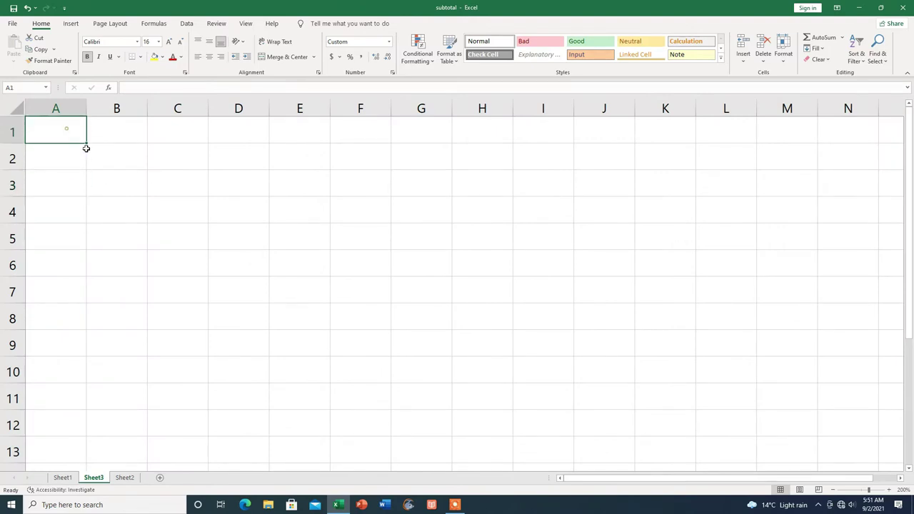
{"action": "type", "text": "78"}
{"action": "key", "text": "Return"}
{"action": "type", "text": "48"}
{"action": "key", "text": "Return"}
{"action": "type", "text": "78"}
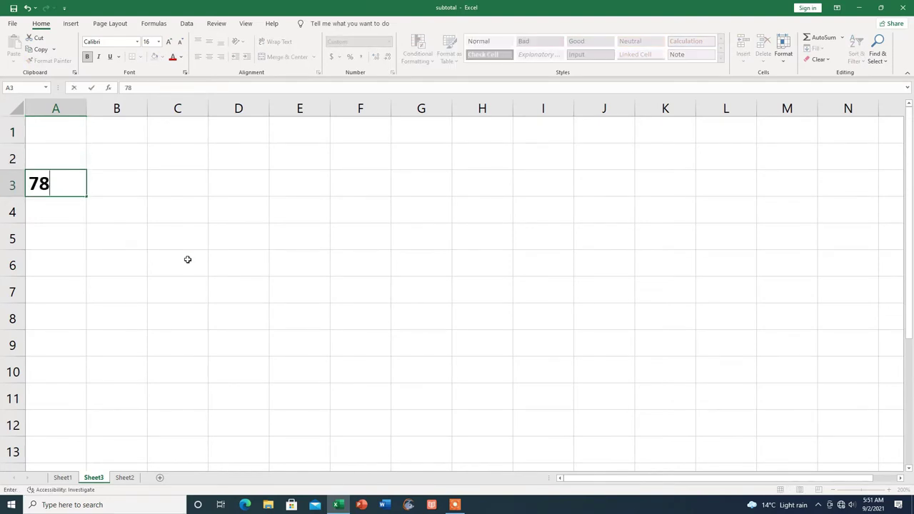
{"action": "key", "text": "Return"}
{"action": "type", "text": "45"}
{"action": "key", "text": "Return"}
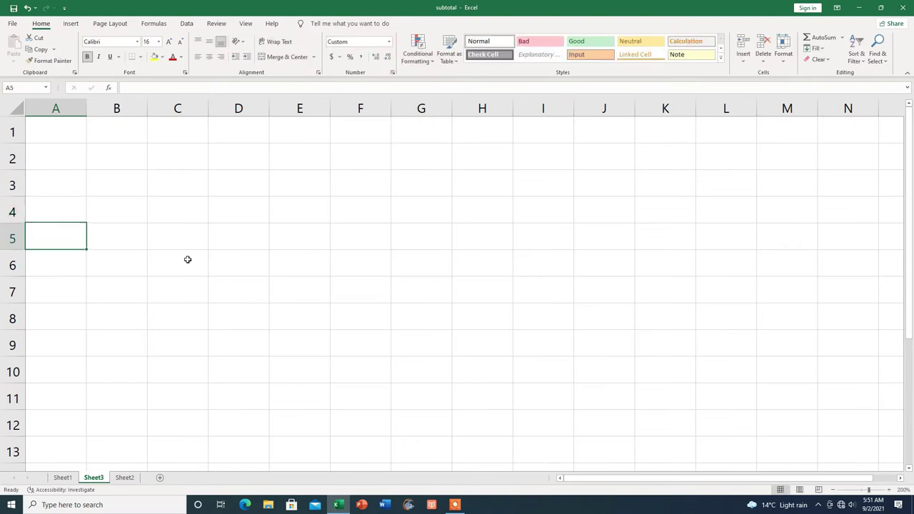
{"action": "type", "text": "46"}
{"action": "key", "text": "Return"}
{"action": "type", "text": "48"}
{"action": "key", "text": "Return"}
{"action": "type", "text": "25"}
{"action": "key", "text": "Return"}
{"action": "type", "text": "56"}
{"action": "key", "text": "Tab"}
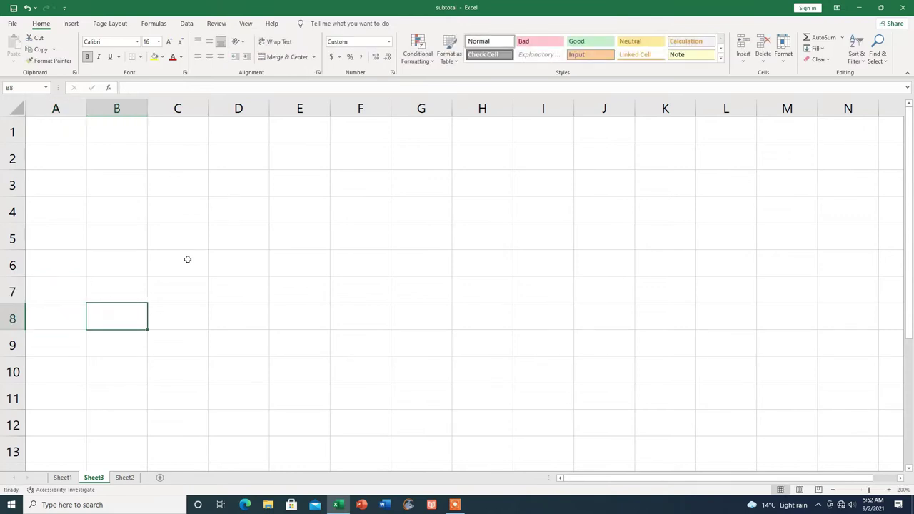
- Enter 88, 85, 82 and 45 into B2:B5
{"action": "key", "text": "Up"}
{"action": "key", "text": "Up"}
{"action": "key", "text": "Up"}
{"action": "key", "text": "Up"}
{"action": "key", "text": "Up"}
{"action": "key", "text": "Up"}
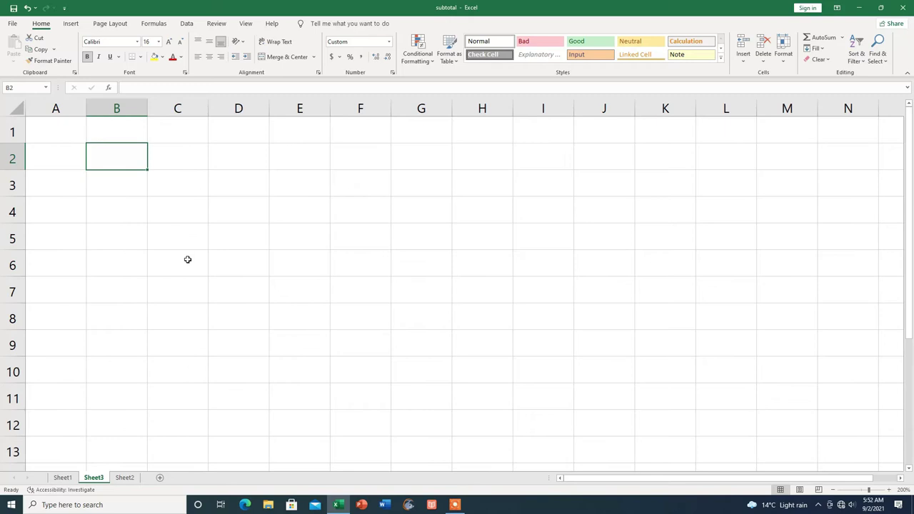
{"action": "type", "text": "88"}
{"action": "key", "text": "BackSpace"}
{"action": "key", "text": "BackSpace"}
{"action": "key", "text": "Return"}
{"action": "type", "text": "85"}
{"action": "key", "text": "Return"}
{"action": "type", "text": "82"}
{"action": "key", "text": "ctrl+Return"}
{"action": "key", "text": "Return"}
{"action": "type", "text": "45"}
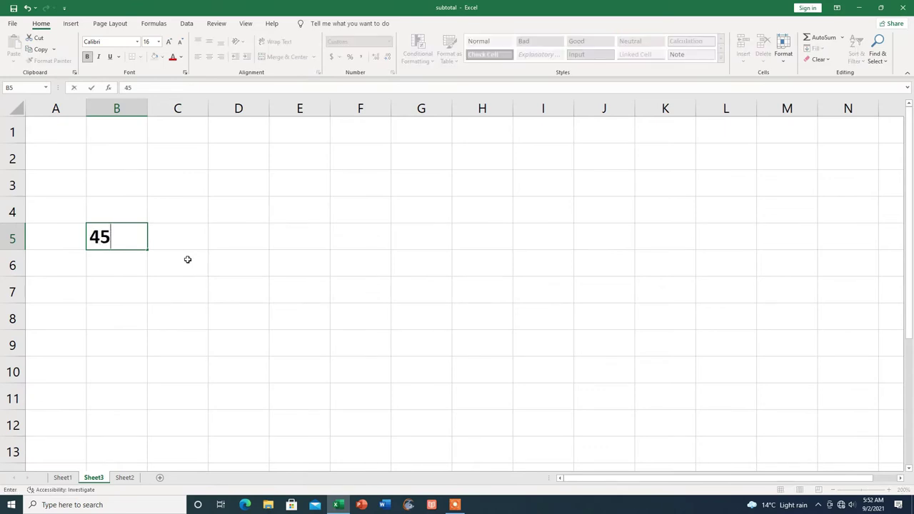
{"action": "key", "text": "Tab"}
- Enter 98, 99, 65, 66 and 67 into C2:C6
{"action": "key", "text": "Up"}
{"action": "key", "text": "Up"}
{"action": "key", "text": "Up"}
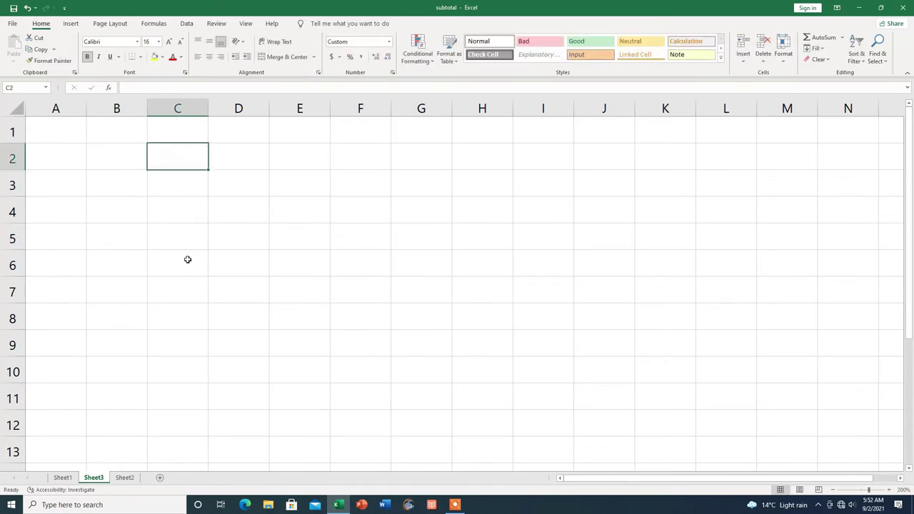
{"action": "type", "text": "98"}
{"action": "key", "text": "Return"}
{"action": "type", "text": "99"}
{"action": "key", "text": "Return"}
{"action": "type", "text": "65"}
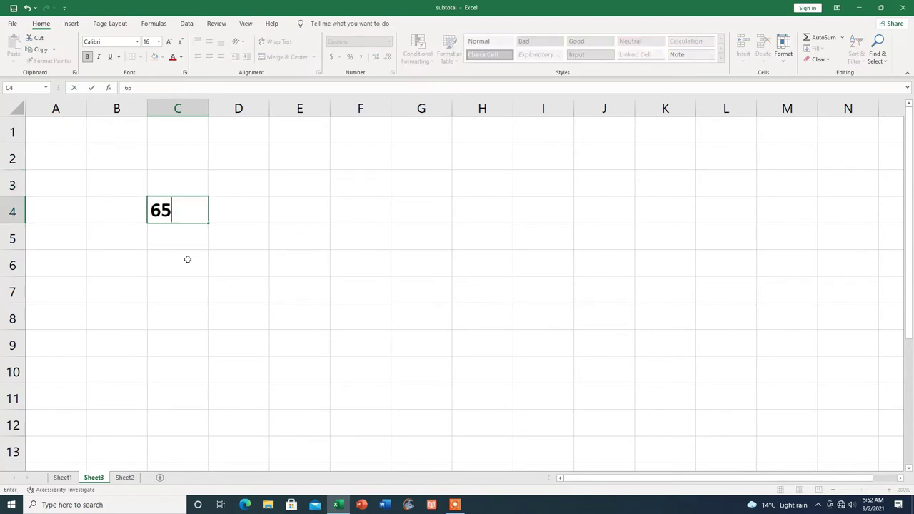
{"action": "key", "text": "Return"}
{"action": "type", "text": "66"}
{"action": "key", "text": "Return"}
{"action": "type", "text": "67"}
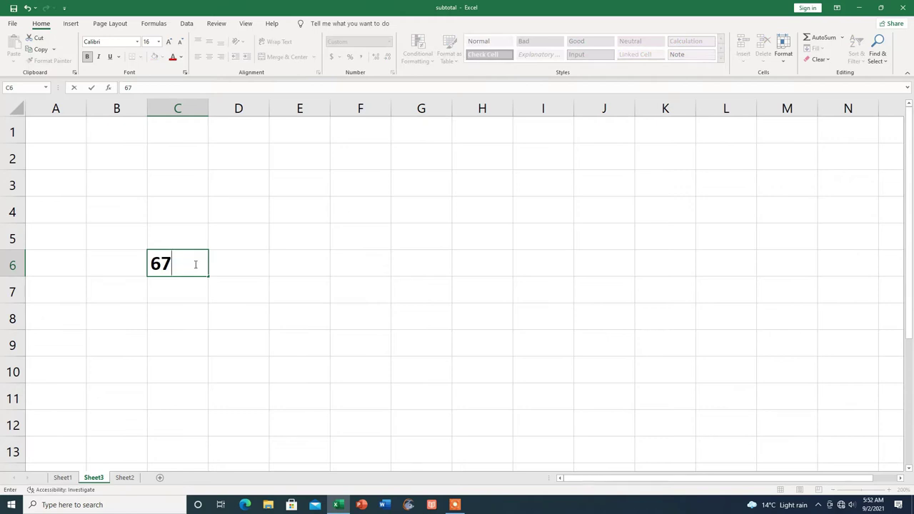
{"action": "key", "text": "Escape"}
{"action": "left_click", "coordinate": [218, 343]}
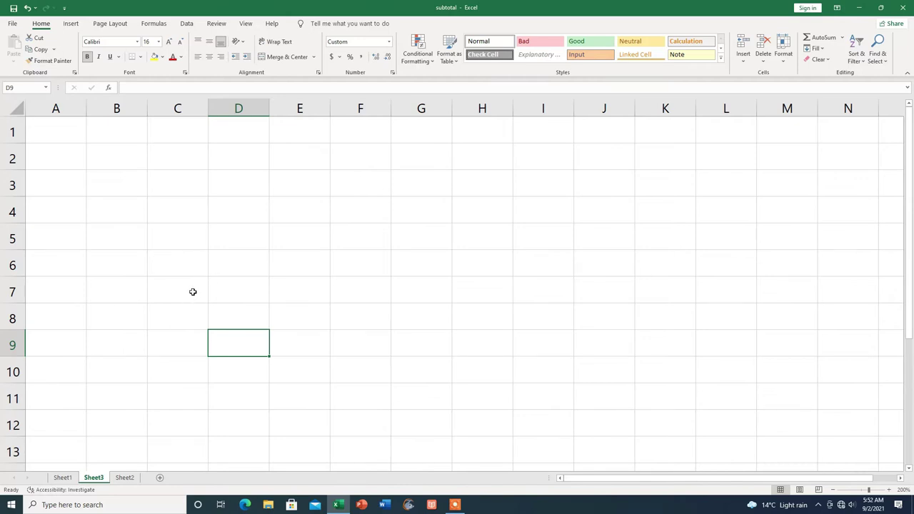
- Delete the ;;; custom format in Format Cells so columns A to C show their numbers
{"action": "right_click", "coordinate": [193, 294]}
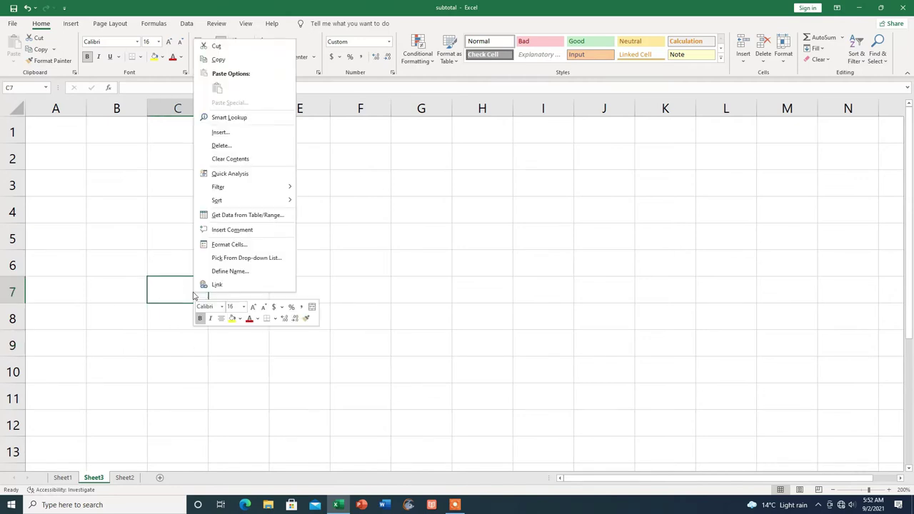
{"action": "left_click", "coordinate": [229, 244]}
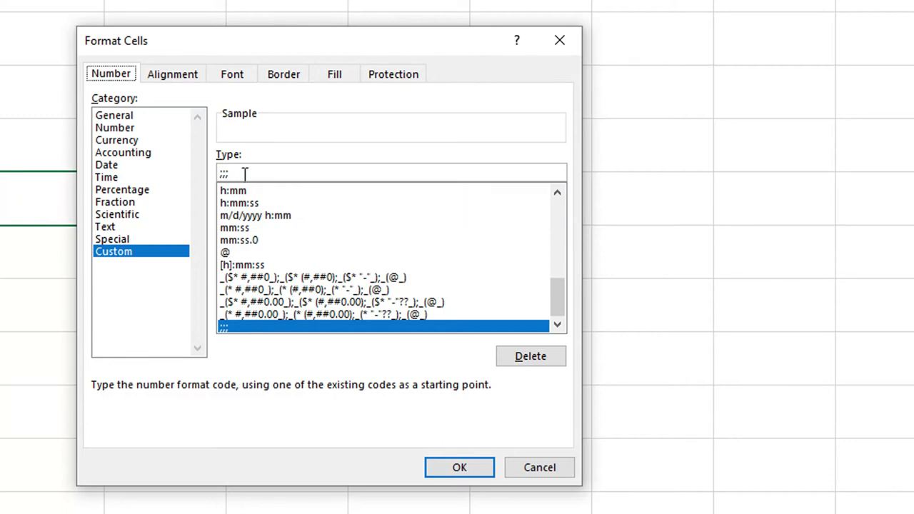
{"action": "left_click", "coordinate": [532, 357]}
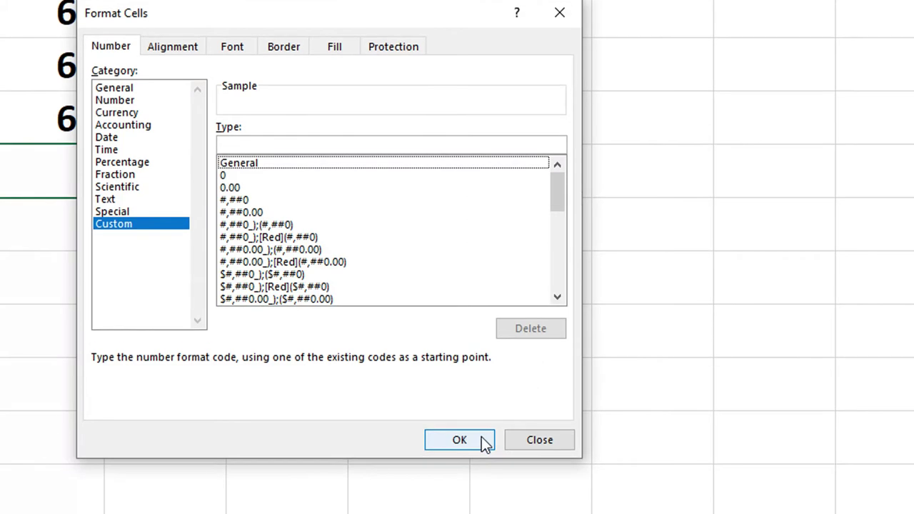
{"action": "left_click", "coordinate": [484, 444]}
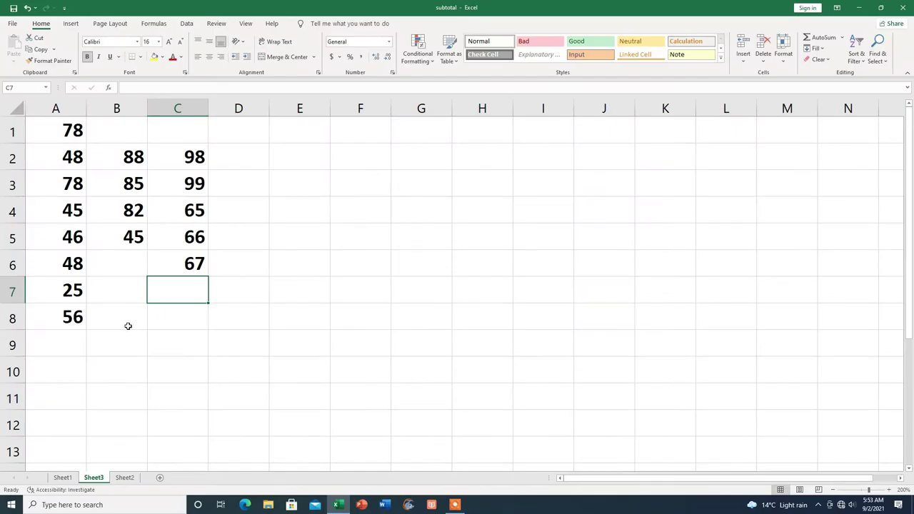
{"action": "left_click", "coordinate": [128, 326]}
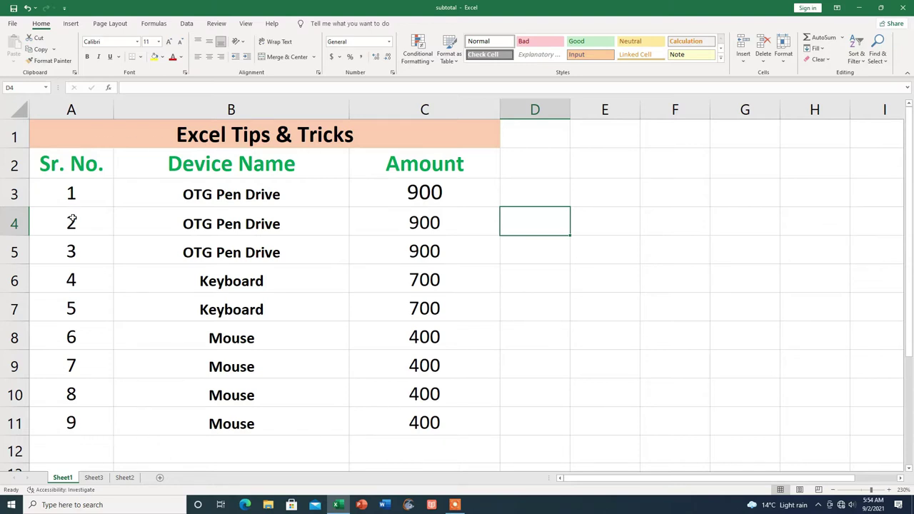
- Move around Sheet1's device table, going below it and back up column C
{"action": "left_click", "coordinate": [76, 398]}
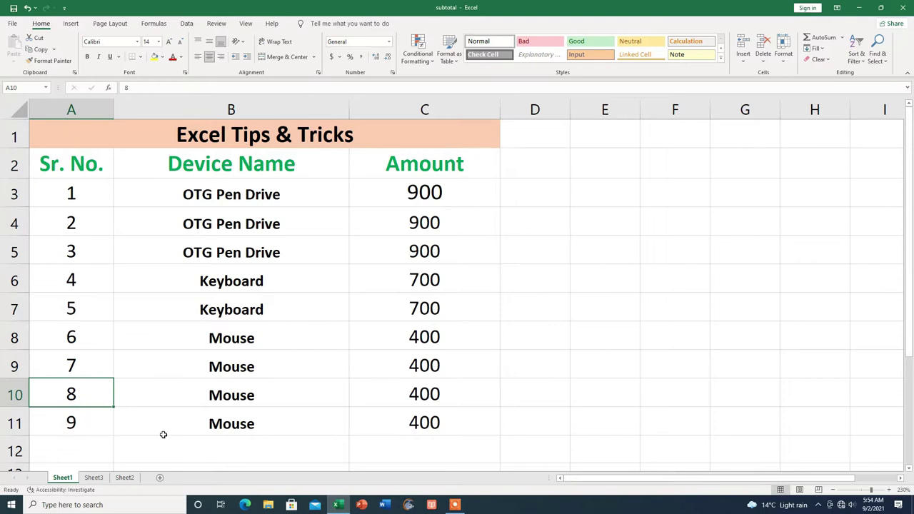
{"action": "key", "text": "Down"}
{"action": "key", "text": "Down"}
{"action": "key", "text": "Down"}
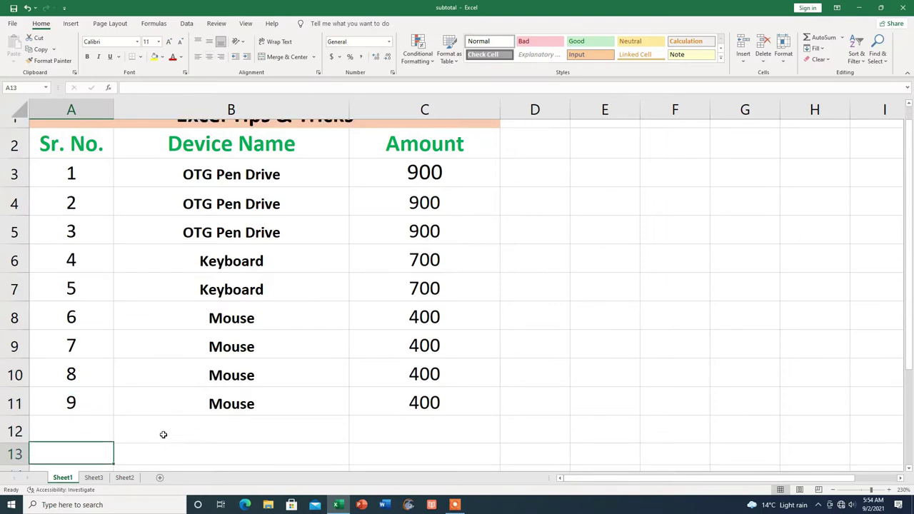
{"action": "key", "text": "Down"}
{"action": "left_click", "coordinate": [163, 435]}
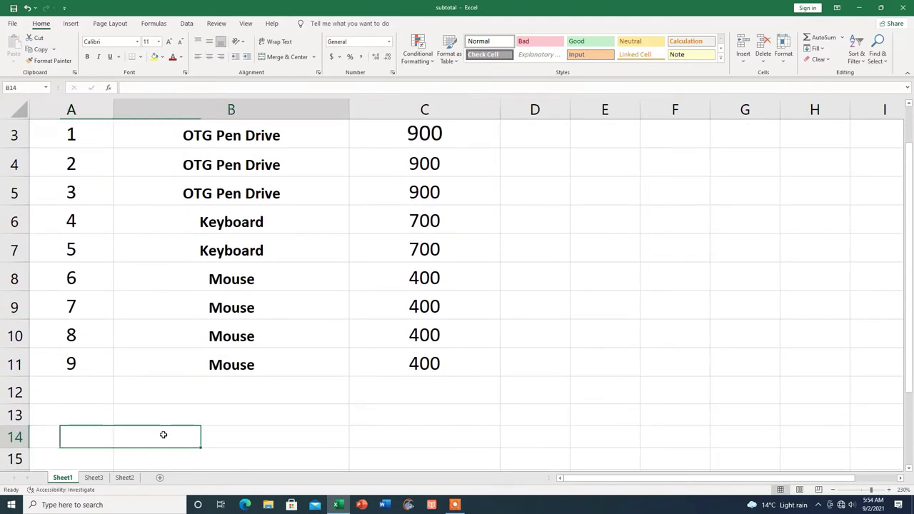
{"action": "key", "text": "Right"}
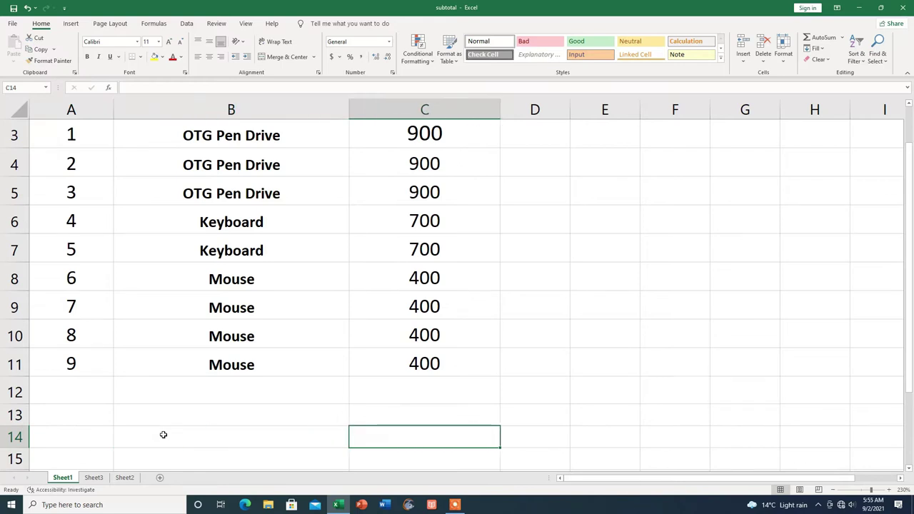
{"action": "key", "text": "Up"}
{"action": "key", "text": "Up"}
{"action": "key", "text": "Up"}
{"action": "key", "text": "Up"}
{"action": "key", "text": "Up"}
{"action": "key", "text": "Up"}
{"action": "key", "text": "Up"}
{"action": "key", "text": "Up"}
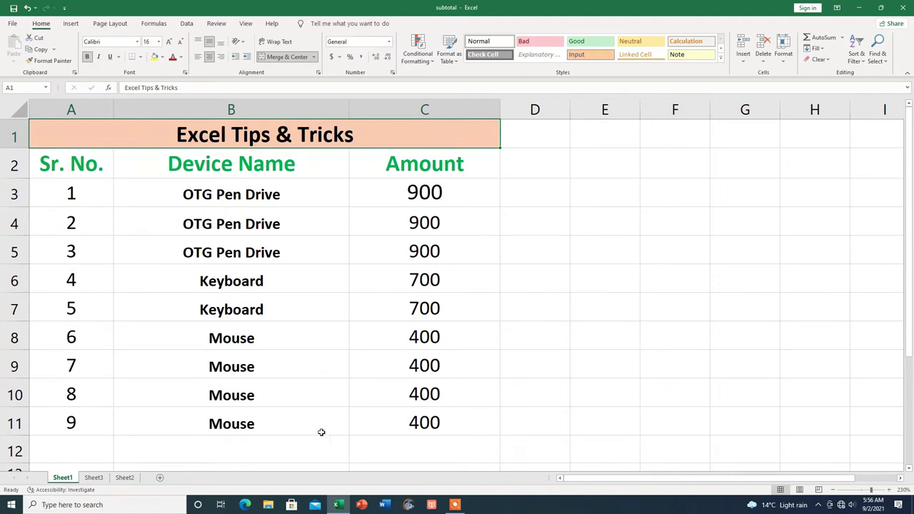
- Set Sheet1's ScrollArea property to $A$1:$C$11 via View Code, then close the VBA editor
{"action": "right_click", "coordinate": [69, 479]}
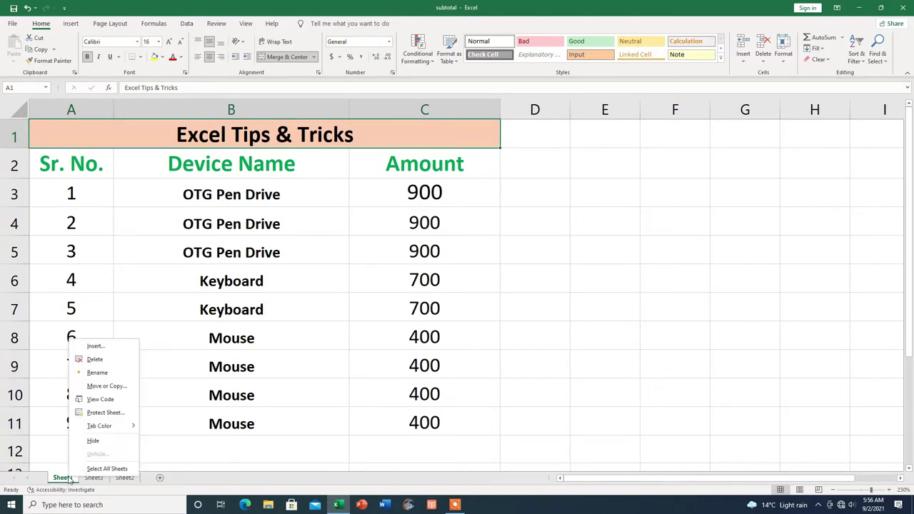
{"action": "left_click", "coordinate": [107, 403]}
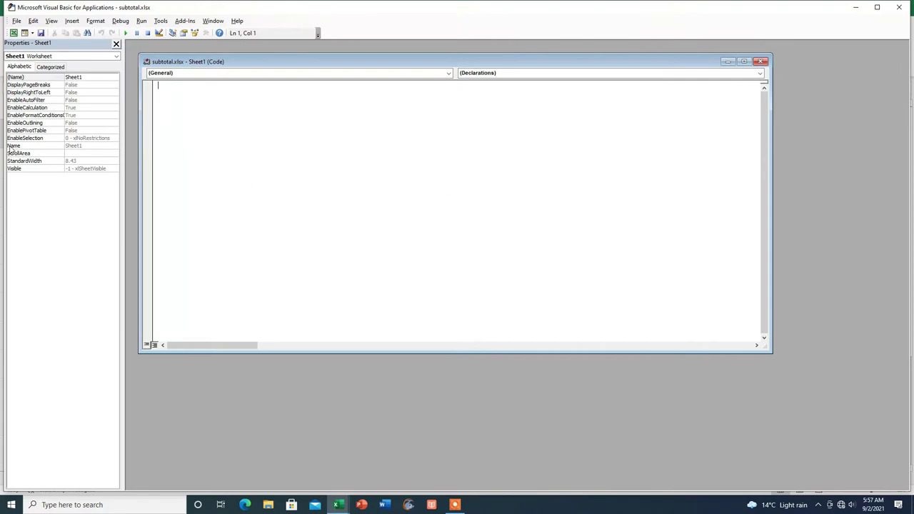
{"action": "left_click", "coordinate": [49, 148]}
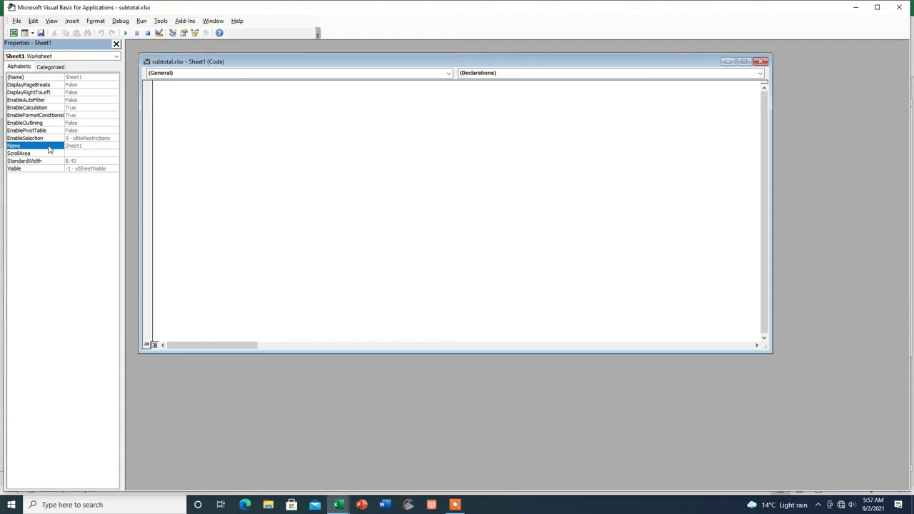
{"action": "left_click", "coordinate": [25, 154]}
{"action": "left_click", "coordinate": [83, 154]}
{"action": "type", "text": "a1:c11"}
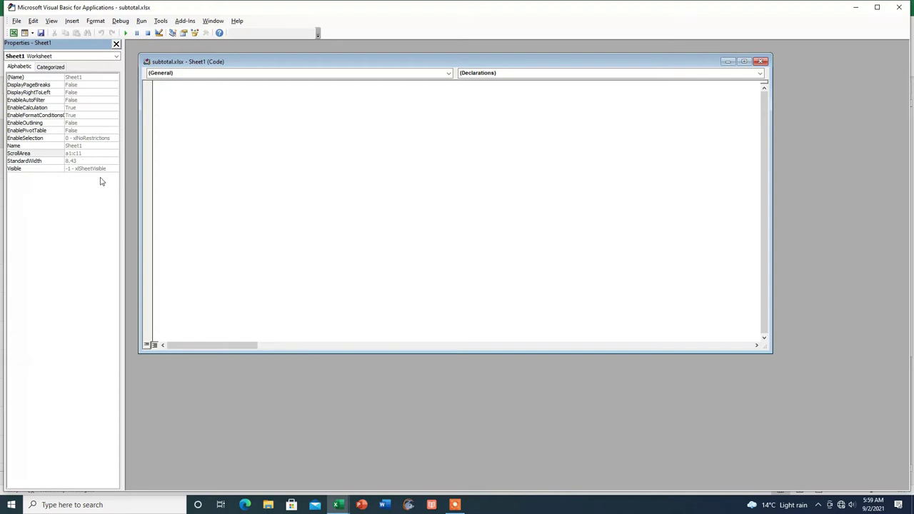
{"action": "left_click", "coordinate": [762, 62]}
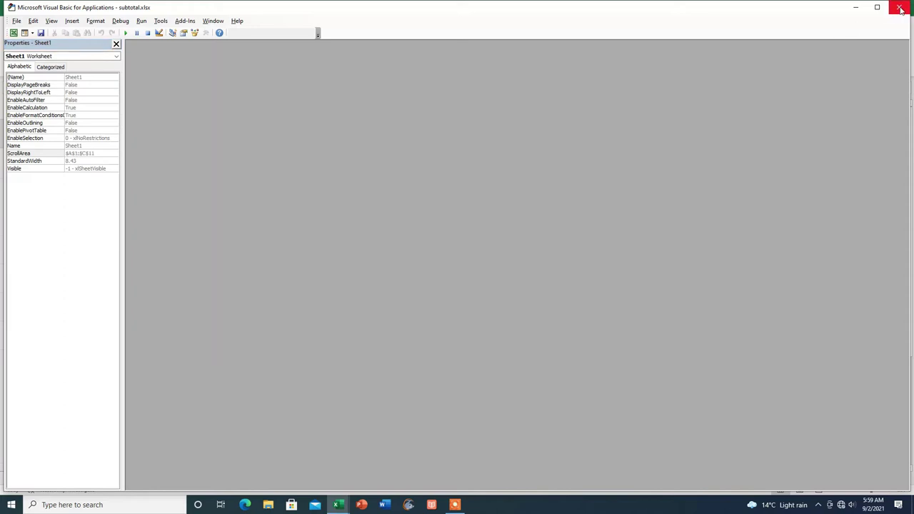
{"action": "left_click", "coordinate": [901, 10]}
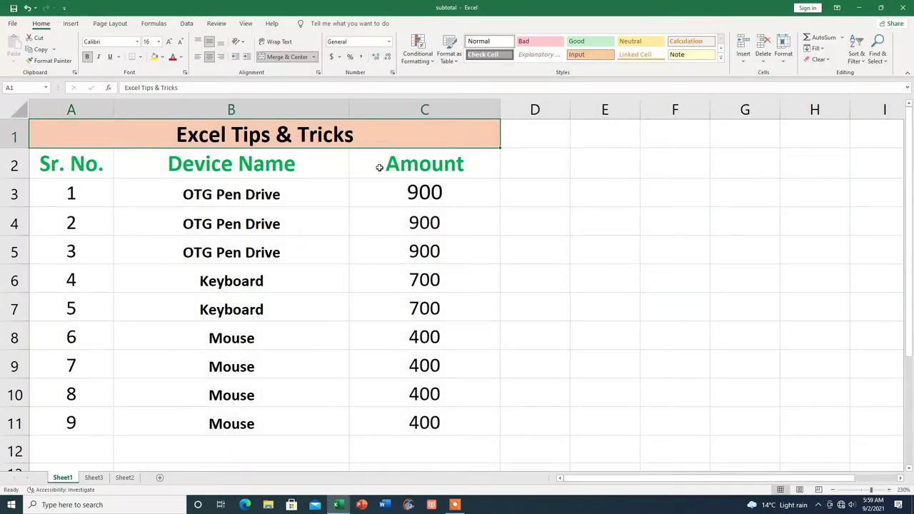
{"action": "left_click", "coordinate": [72, 337]}
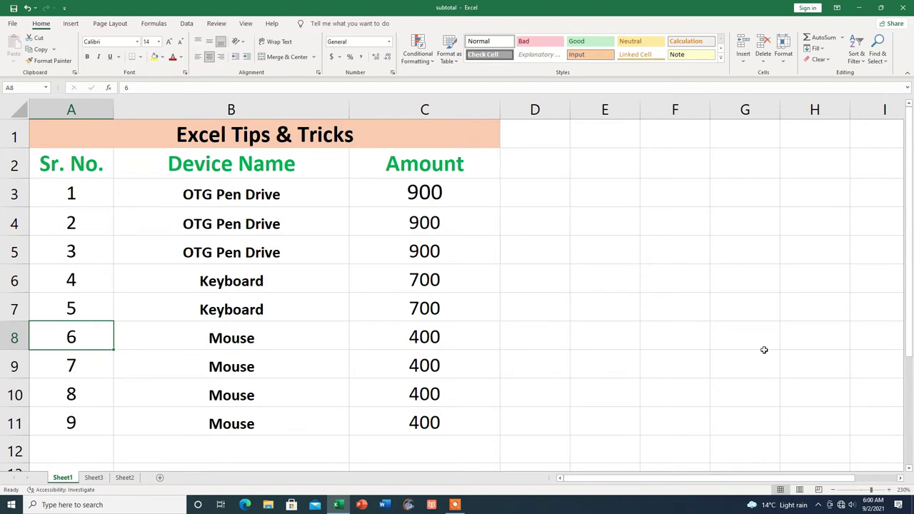
{"action": "key", "text": "Down"}
{"action": "key", "text": "Down"}
{"action": "key", "text": "Down"}
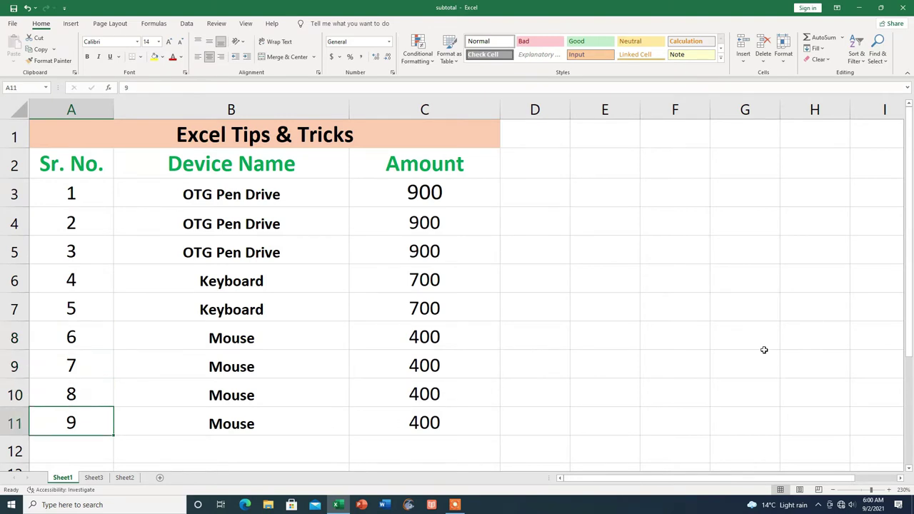
{"action": "key", "text": "Right"}
{"action": "key", "text": "Right"}
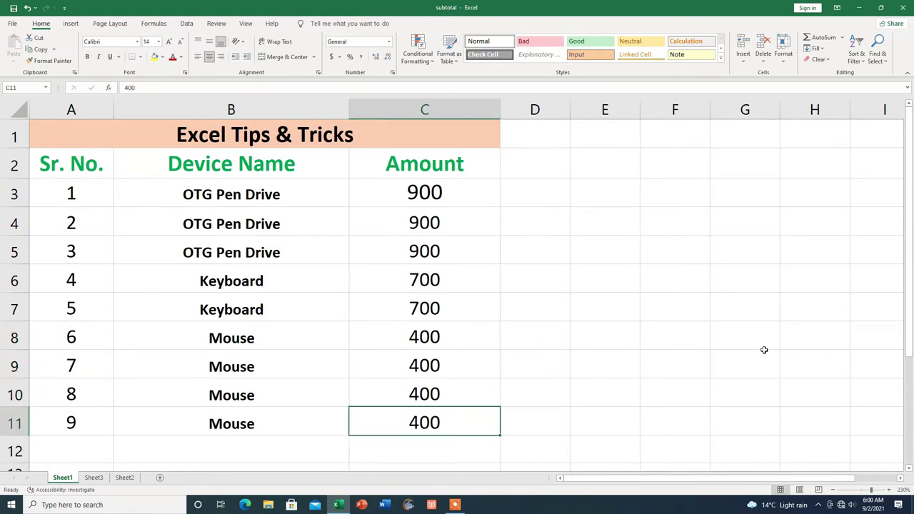
{"action": "key", "text": "Up"}
{"action": "key", "text": "Up"}
{"action": "key", "text": "Up"}
{"action": "key", "text": "Up"}
{"action": "key", "text": "Up"}
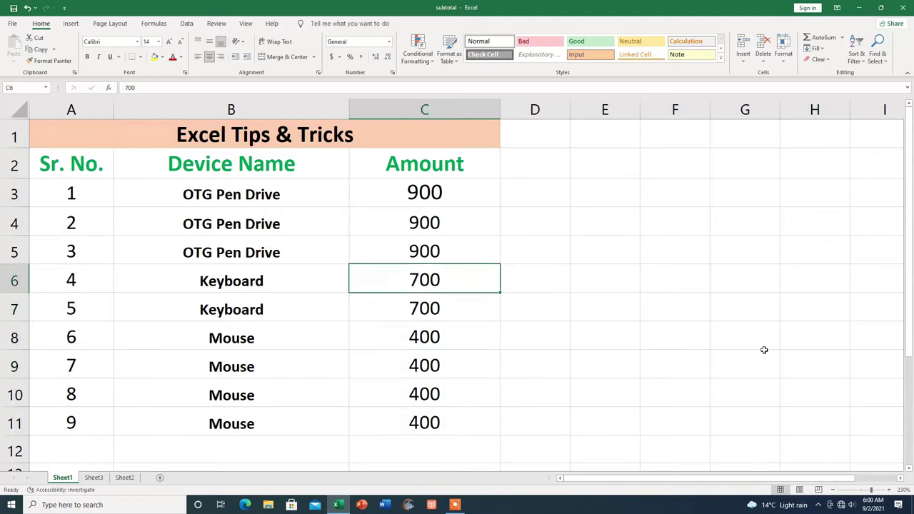
{"action": "key", "text": "Up"}
{"action": "key", "text": "Up"}
{"action": "key", "text": "Up"}
{"action": "key", "text": "Left"}
{"action": "key", "text": "Left"}
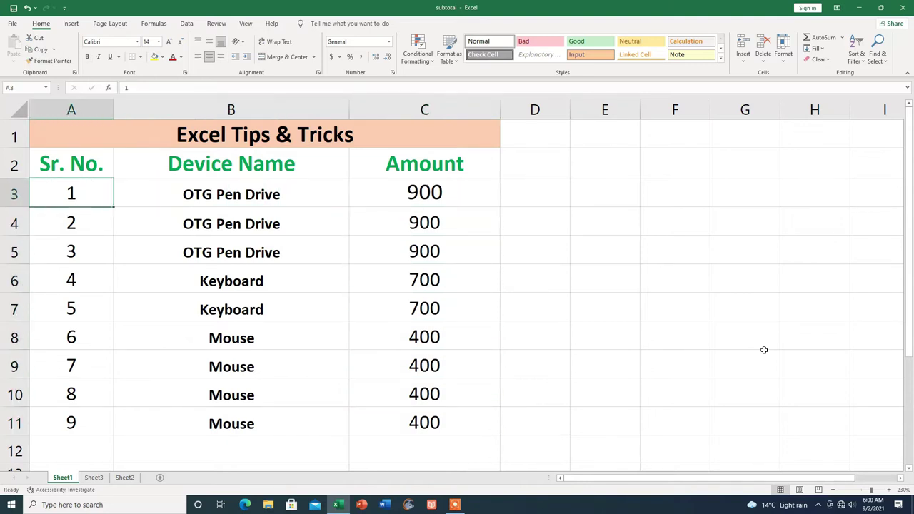
{"action": "key", "text": "Down"}
{"action": "key", "text": "Down"}
{"action": "key", "text": "Down"}
{"action": "key", "text": "Down"}
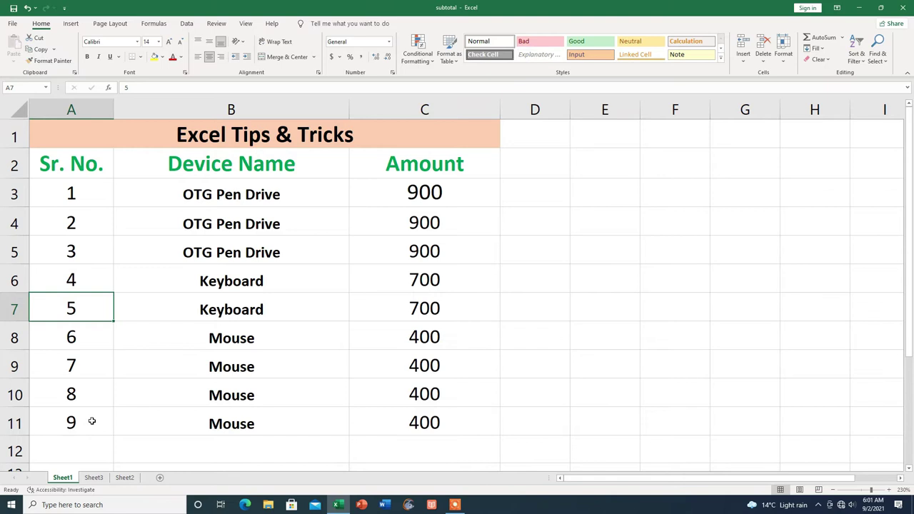
- Open Sheet1's code, empty its ScrollArea property, and close the code window
{"action": "right_click", "coordinate": [69, 482]}
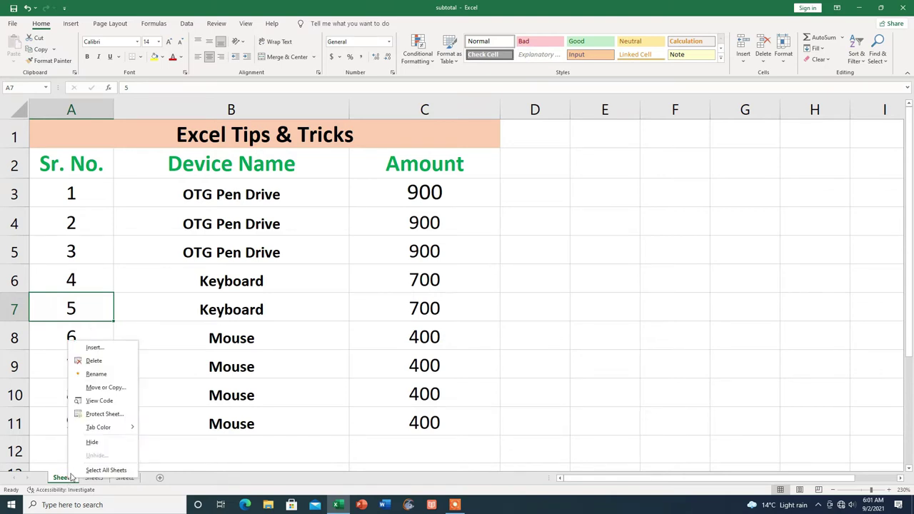
{"action": "left_click", "coordinate": [100, 400]}
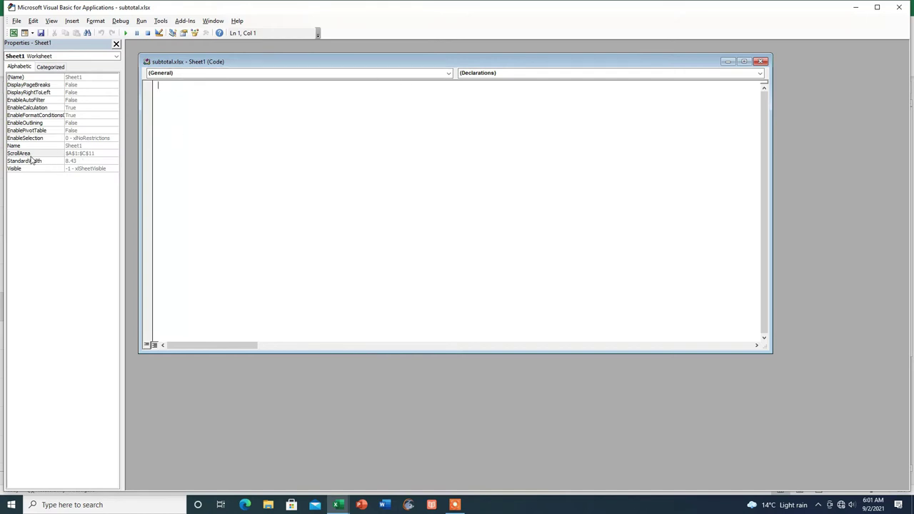
{"action": "left_click", "coordinate": [34, 154]}
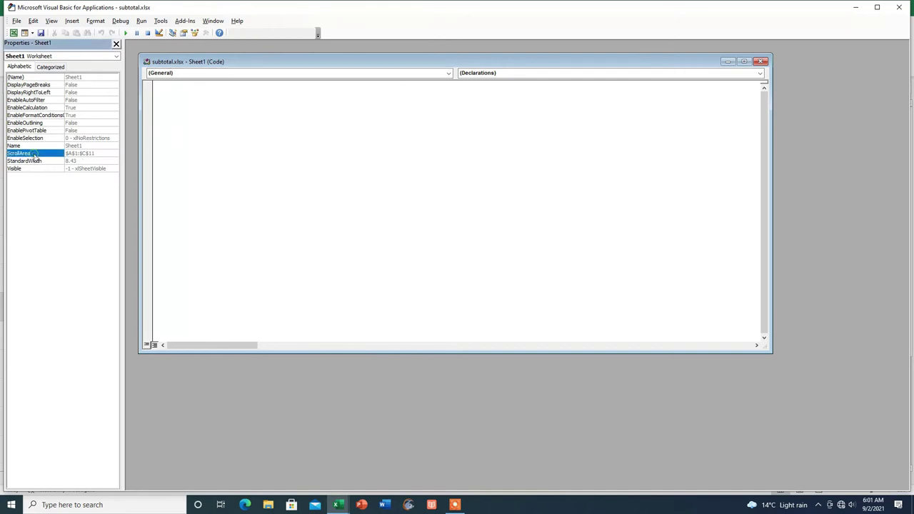
{"action": "left_click", "coordinate": [101, 153]}
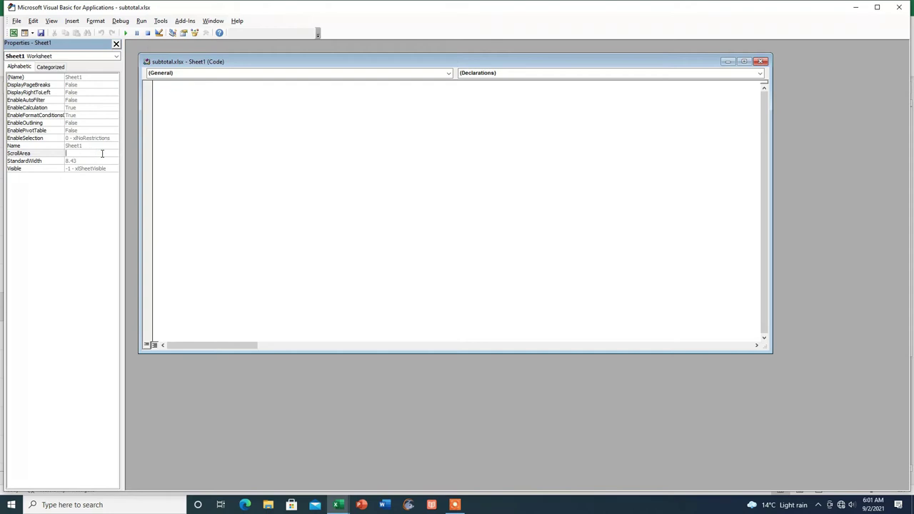
{"action": "left_click", "coordinate": [762, 62]}
- Close the VBA editor and arrow beyond A1:C11 to confirm cells outside the table are reachable
{"action": "left_click", "coordinate": [901, 9]}
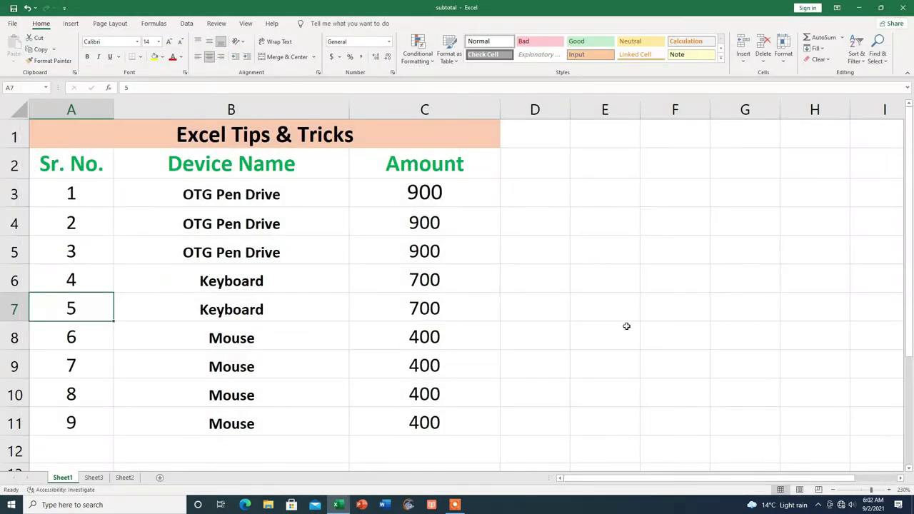
{"action": "key", "text": "Down"}
{"action": "key", "text": "Down"}
{"action": "key", "text": "Down"}
{"action": "key", "text": "Down"}
{"action": "key", "text": "Down"}
{"action": "key", "text": "Down"}
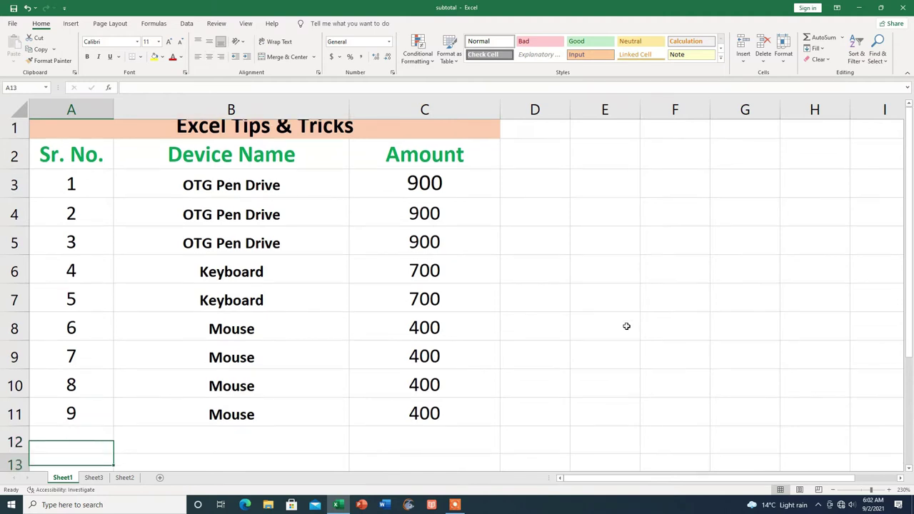
{"action": "key", "text": "Down"}
{"action": "key", "text": "Down"}
{"action": "key", "text": "Down"}
{"action": "key", "text": "Right"}
{"action": "key", "text": "Right"}
{"action": "key", "text": "Right"}
{"action": "key", "text": "Right"}
{"action": "key", "text": "Right"}
{"action": "key", "text": "Up"}
{"action": "key", "text": "Up"}
{"action": "key", "text": "Up"}
{"action": "key", "text": "Up"}
{"action": "key", "text": "Up"}
{"action": "key", "text": "Up"}
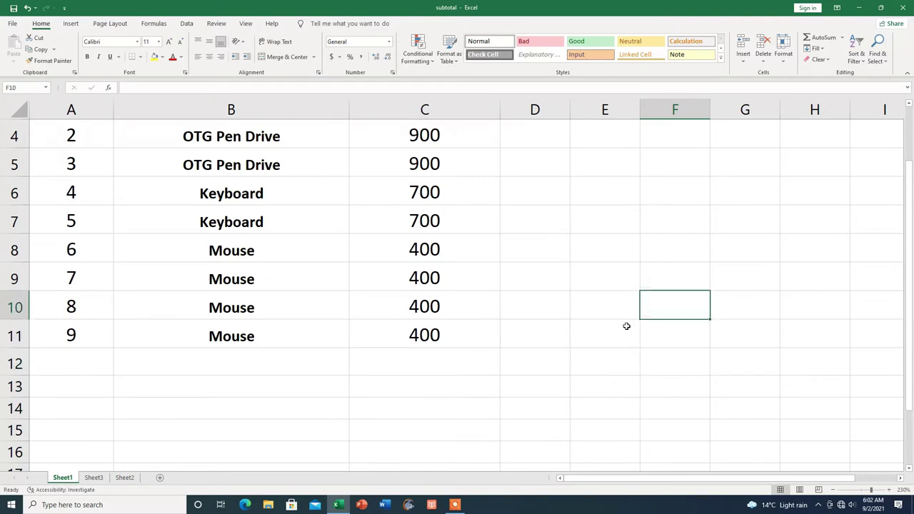
{"action": "key", "text": "Left"}
{"action": "key", "text": "Left"}
{"action": "key", "text": "Left"}
{"action": "key", "text": "Left"}
{"action": "key", "text": "Left"}
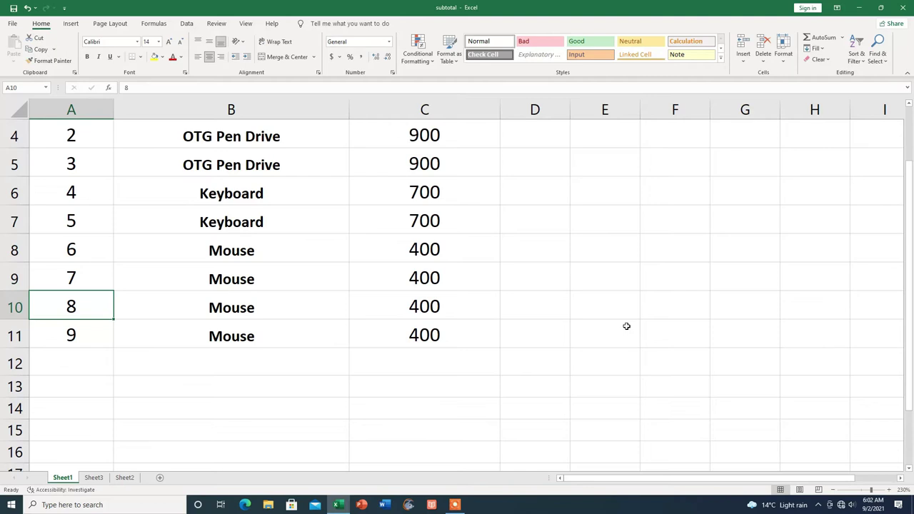
{"action": "scroll", "coordinate": [627, 326], "scroll_direction": "up", "scroll_amount": 1}
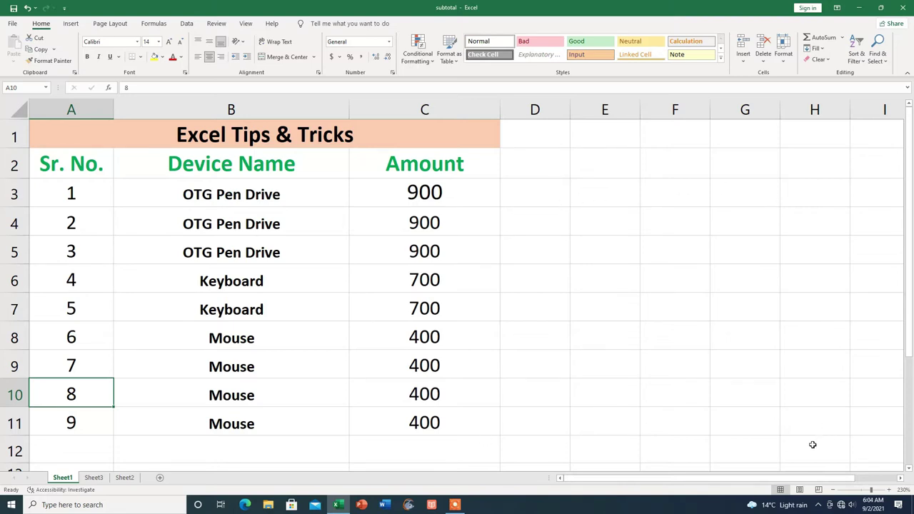
- Insert a default Alt+F1 column chart of the amounts and fit it beside the table
{"action": "key", "text": "alt"}
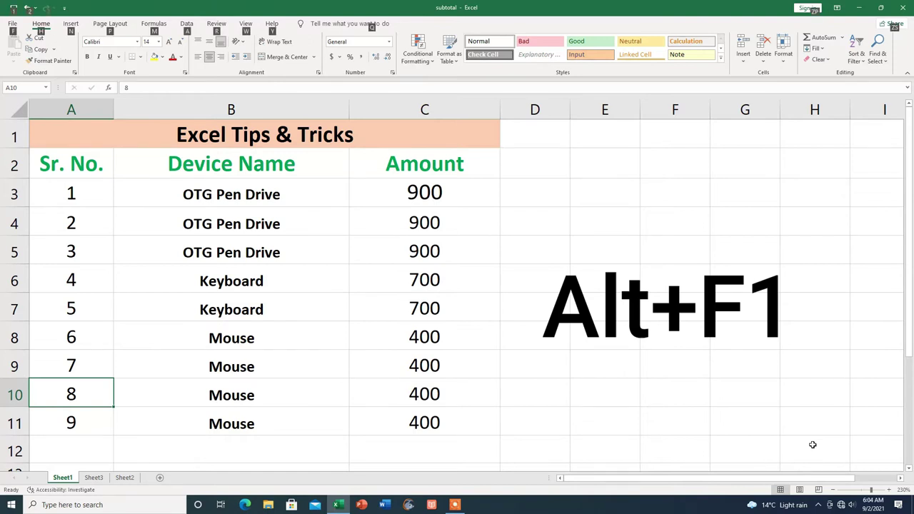
{"action": "key", "text": "alt+F1"}
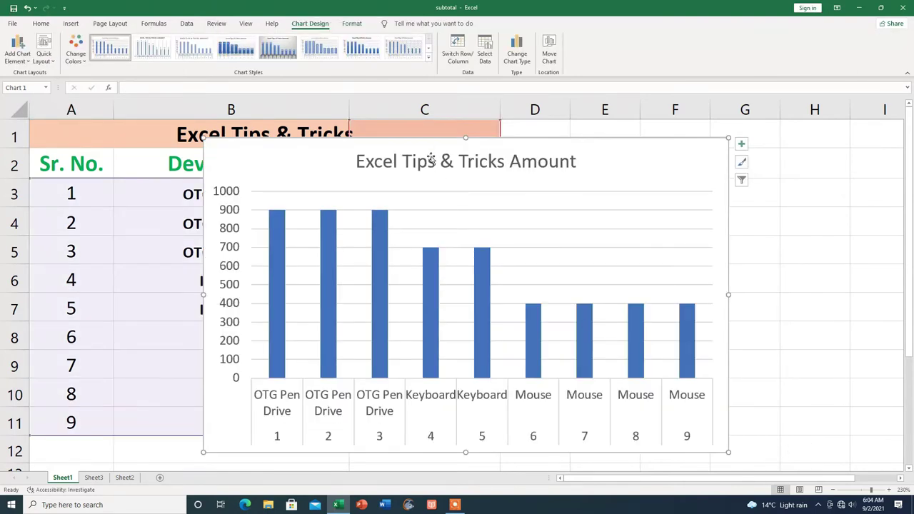
{"action": "left_click_drag", "start_coordinate": [527, 146], "coordinate": [634, 137]}
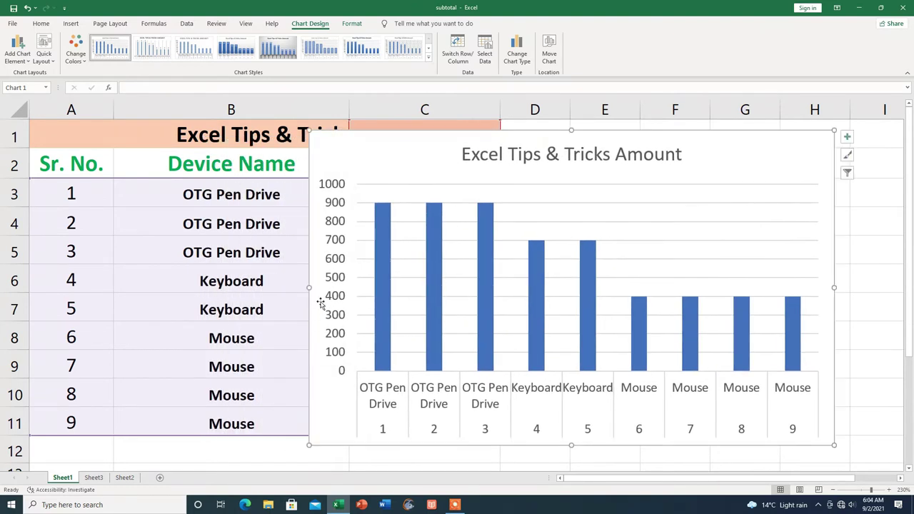
{"action": "left_click_drag", "start_coordinate": [309, 287], "coordinate": [526, 287]}
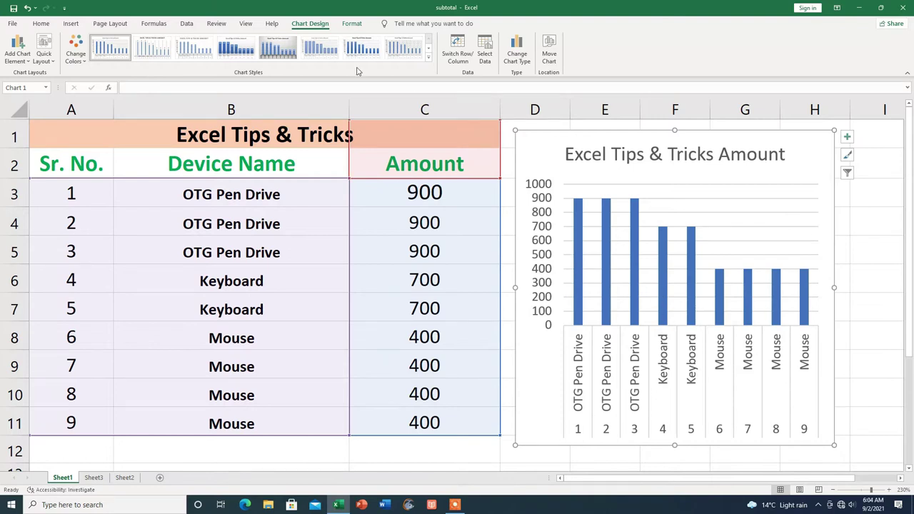
- Apply chart Style 8 with thin bars on a patterned background and the orange colour palette
{"action": "left_click", "coordinate": [321, 49]}
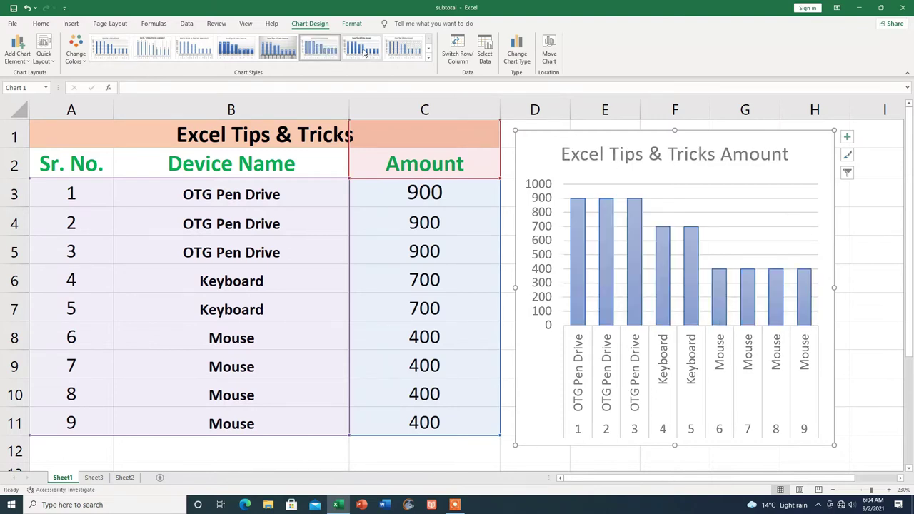
{"action": "left_click", "coordinate": [364, 50]}
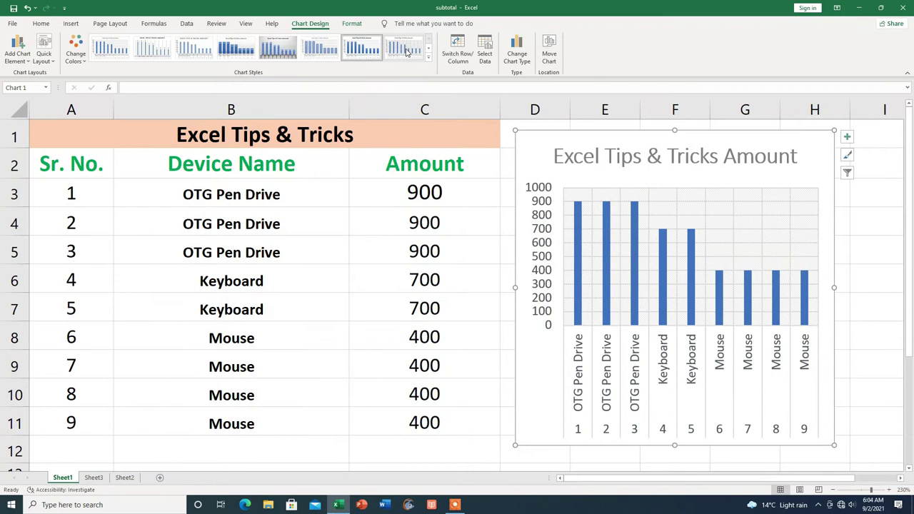
{"action": "left_click", "coordinate": [407, 51]}
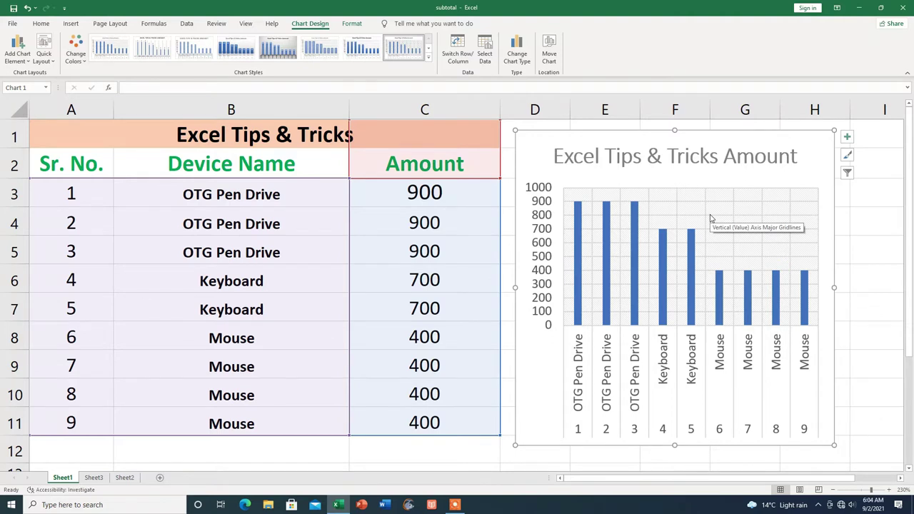
{"action": "left_click", "coordinate": [80, 57]}
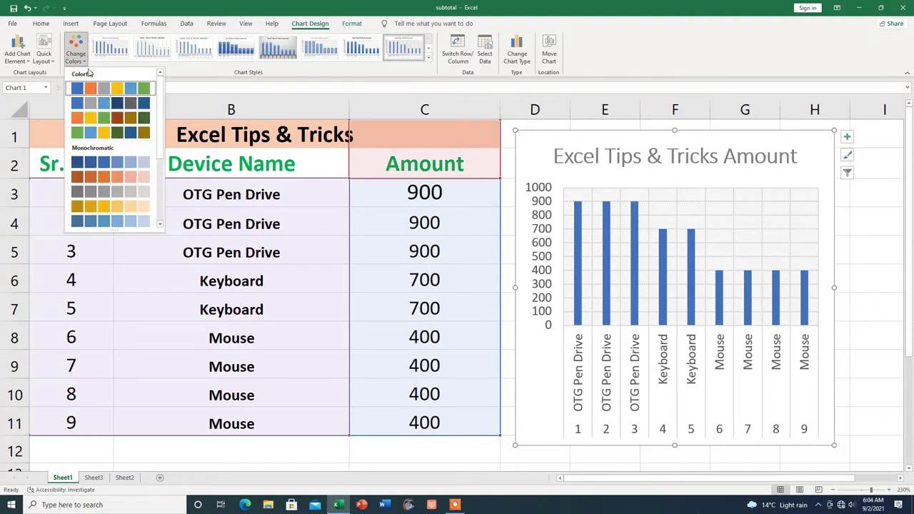
{"action": "left_click", "coordinate": [116, 118]}
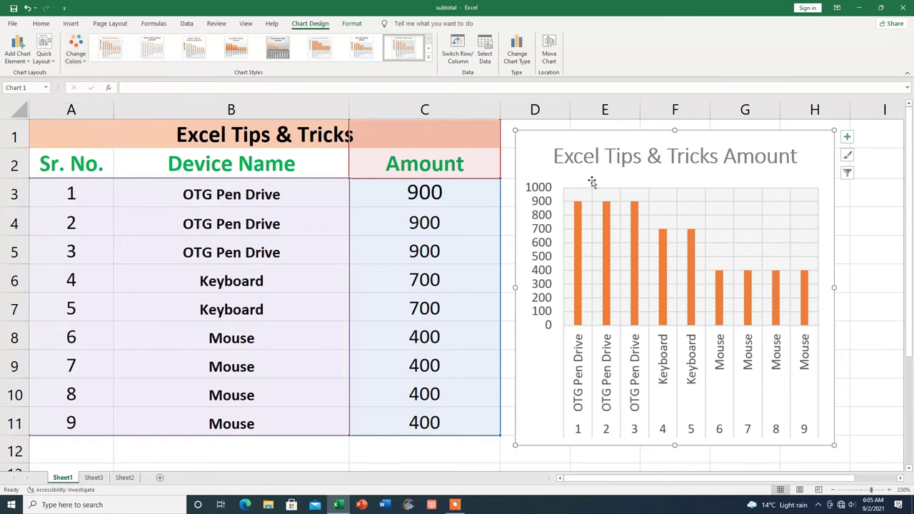
- Change the chart type to Line with Markers
{"action": "left_click", "coordinate": [522, 65]}
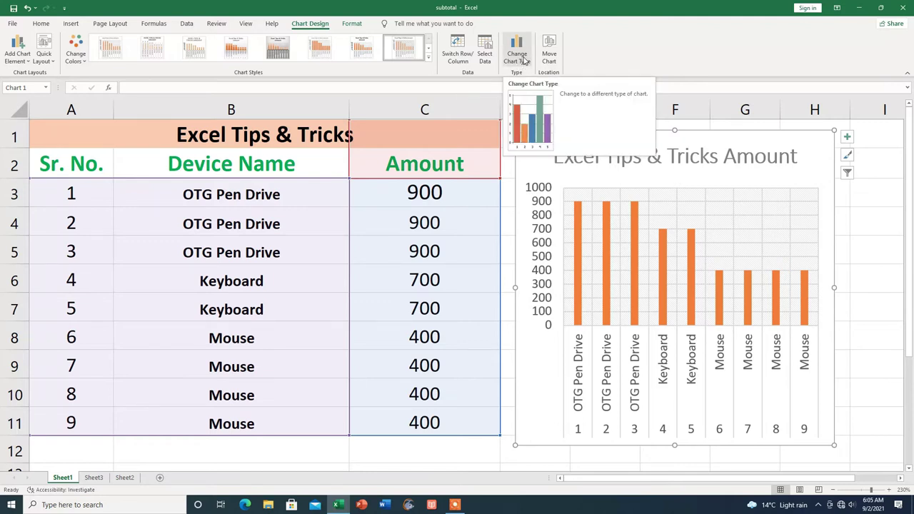
{"action": "left_click", "coordinate": [524, 61]}
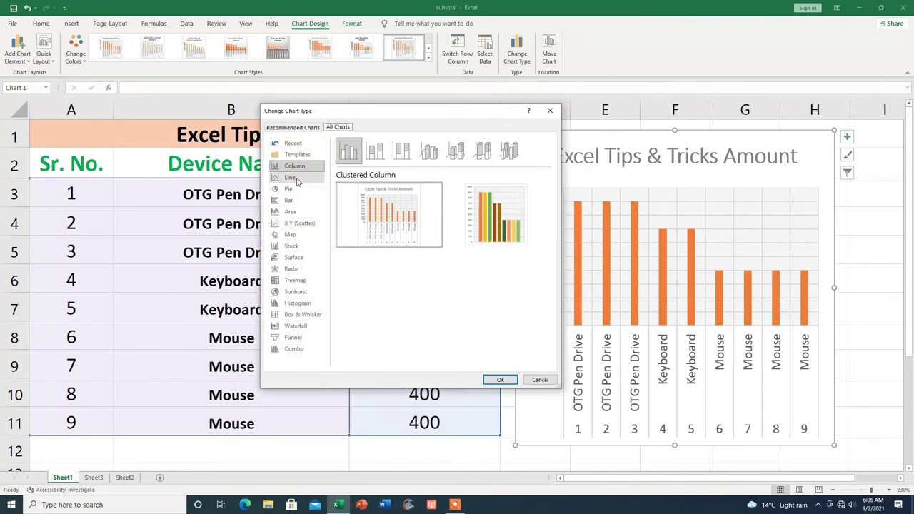
{"action": "left_click", "coordinate": [293, 178]}
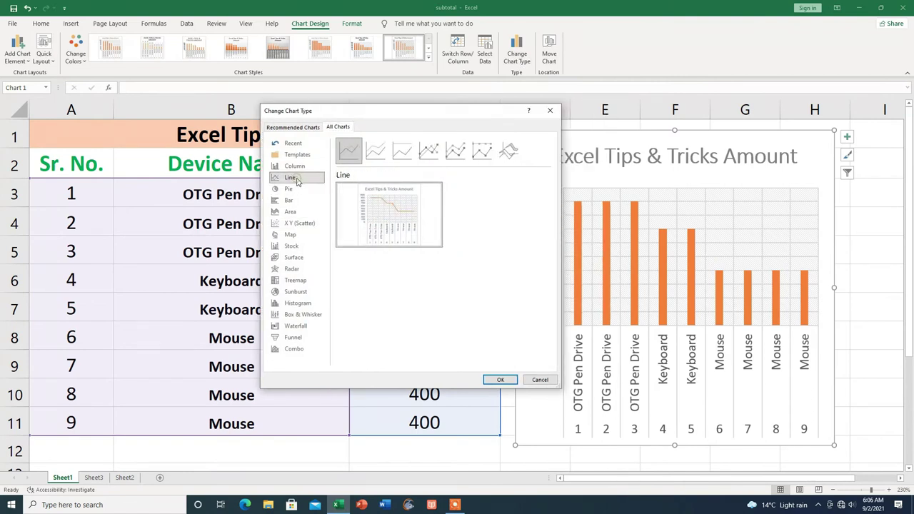
{"action": "left_click", "coordinate": [431, 151]}
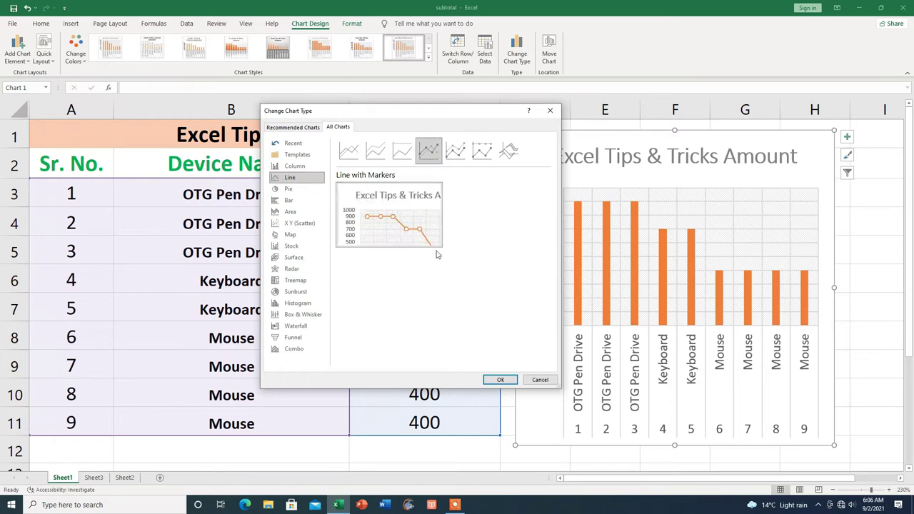
{"action": "left_click", "coordinate": [501, 380]}
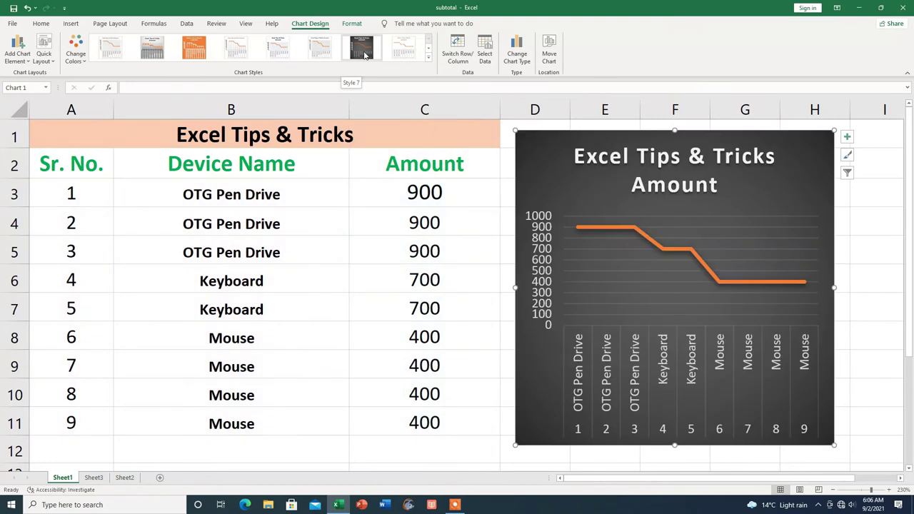
- Try chart Style 7 and the orange style, then undo those style and title changes
{"action": "left_click", "coordinate": [364, 50]}
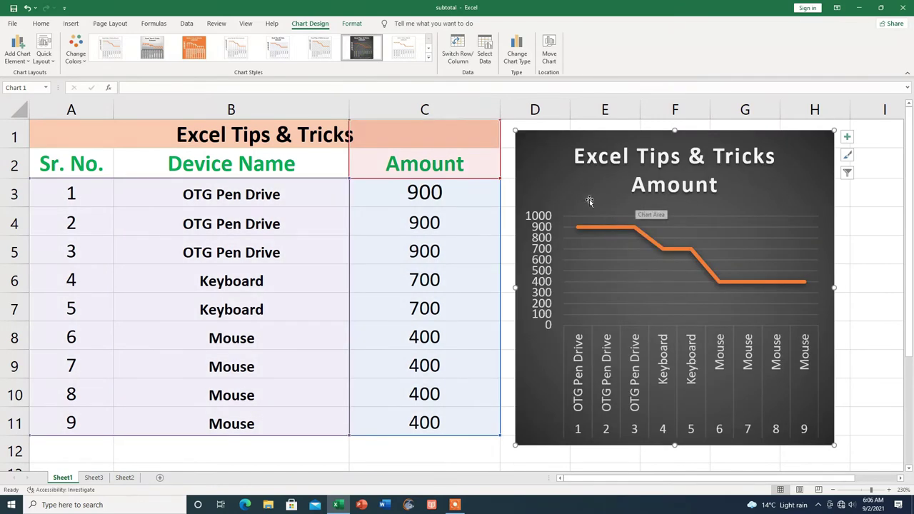
{"action": "left_click", "coordinate": [195, 50]}
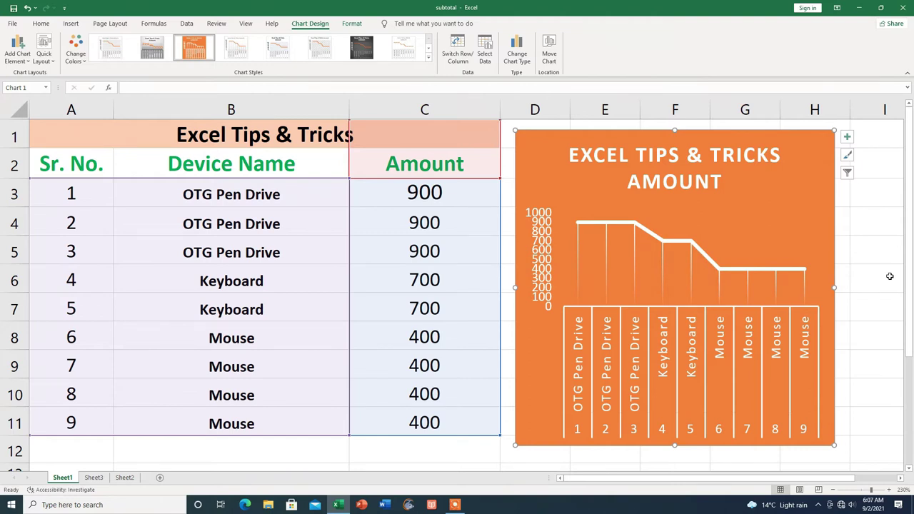
{"action": "key", "text": "ctrl+z"}
{"action": "key", "text": "ctrl+z"}
{"action": "key", "text": "ctrl+z"}
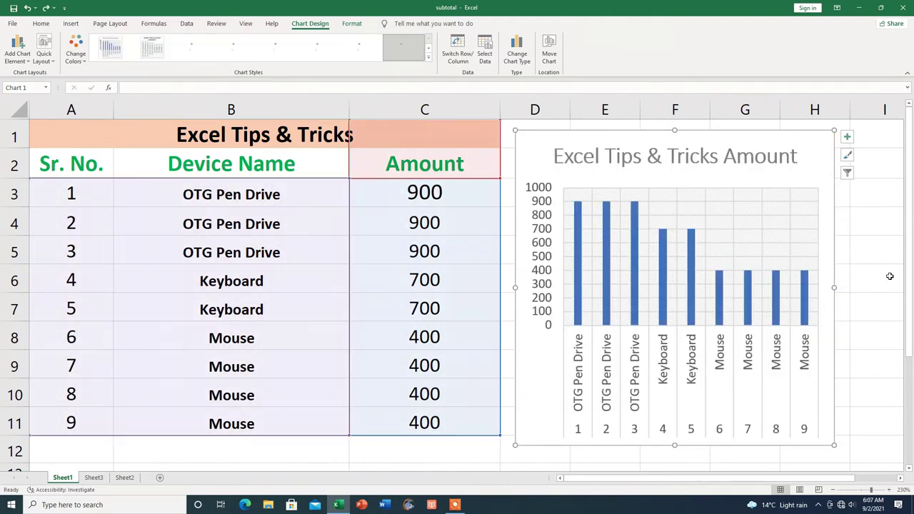
{"action": "key", "text": "ctrl+z"}
{"action": "key", "text": "ctrl+z"}
{"action": "key", "text": "ctrl+z"}
{"action": "key", "text": "ctrl+z"}
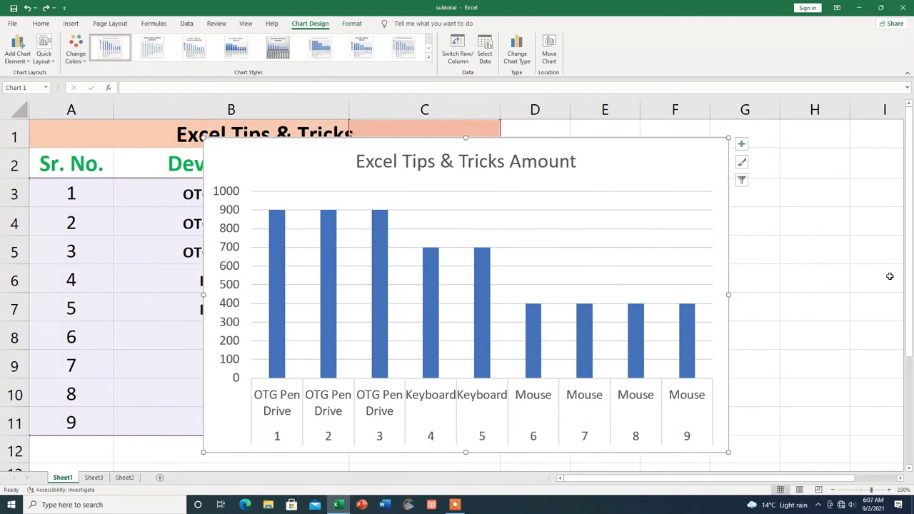
{"action": "key", "text": "ctrl+z"}
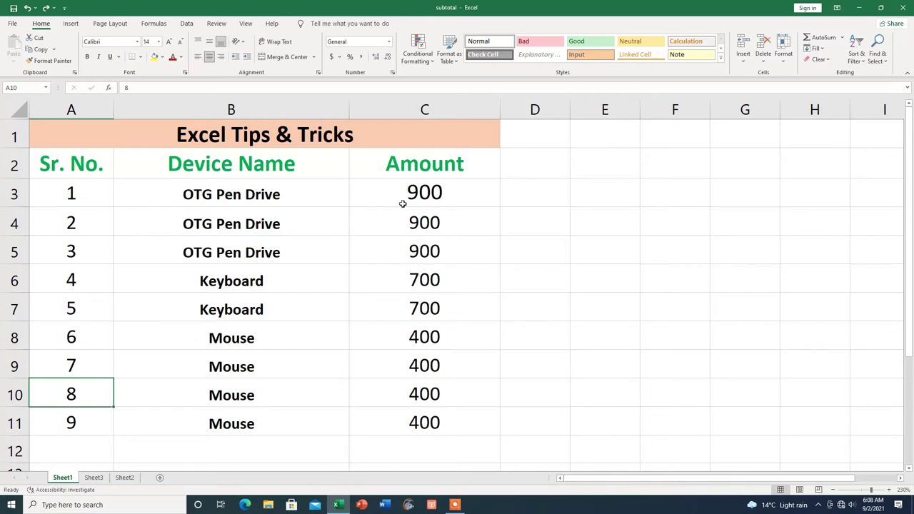
- Select the 900 amounts in C3:C5 and drag copies to E3:E5, G3:G5 and H3:H5
{"action": "left_click_drag", "start_coordinate": [407, 193], "coordinate": [408, 243]}
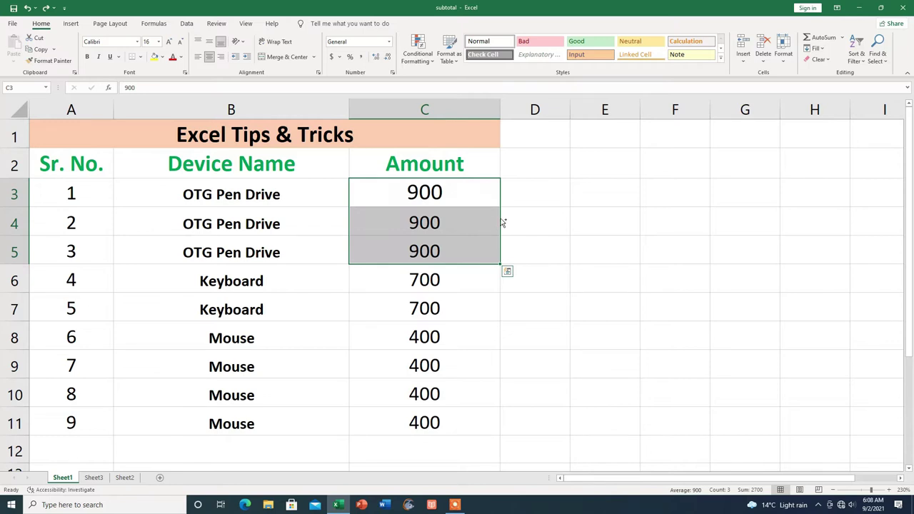
{"action": "left_click_drag", "start_coordinate": [502, 221], "coordinate": [595, 221]}
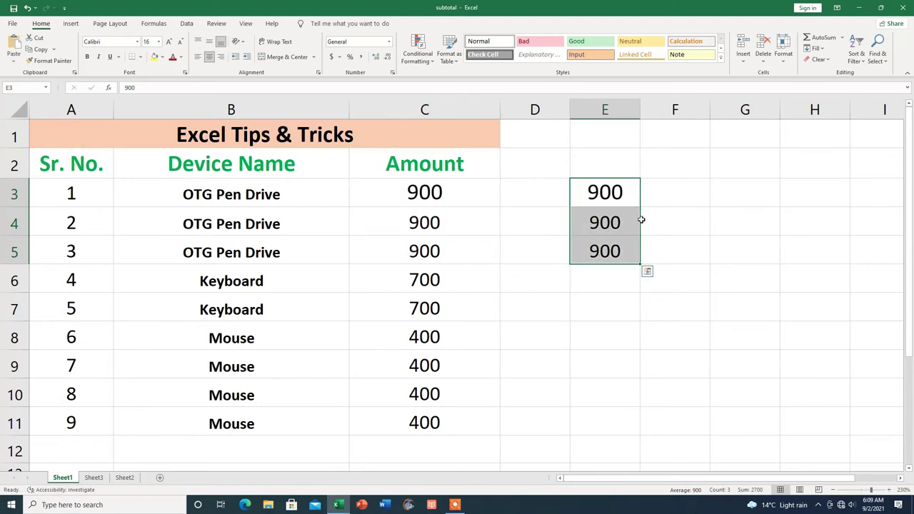
{"action": "left_click_drag", "start_coordinate": [642, 220], "coordinate": [782, 226]}
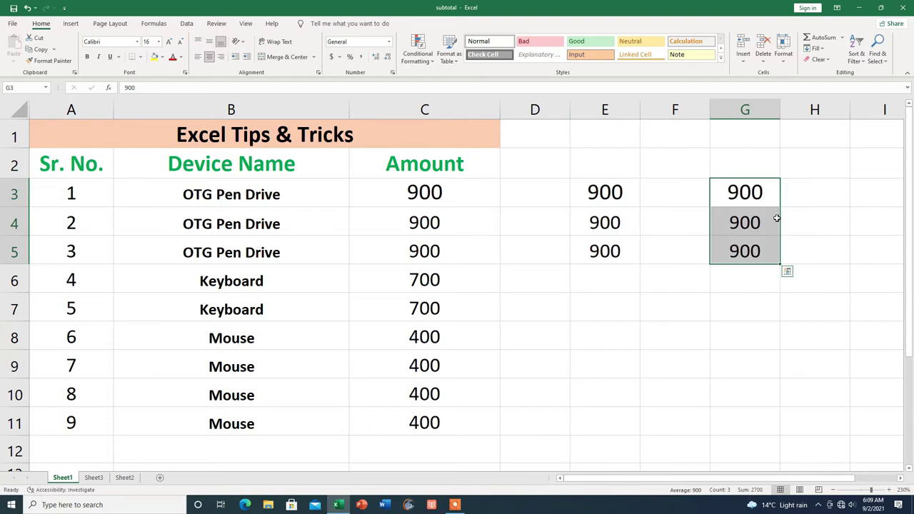
{"action": "mouse_move", "coordinate": [777, 219]}
{"action": "left_mouse_down"}
{"action": "mouse_move", "coordinate": [804, 221]}
{"action": "mouse_move", "coordinate": [791, 367]}
{"action": "mouse_move", "coordinate": [743, 370]}
{"action": "left_mouse_up"}
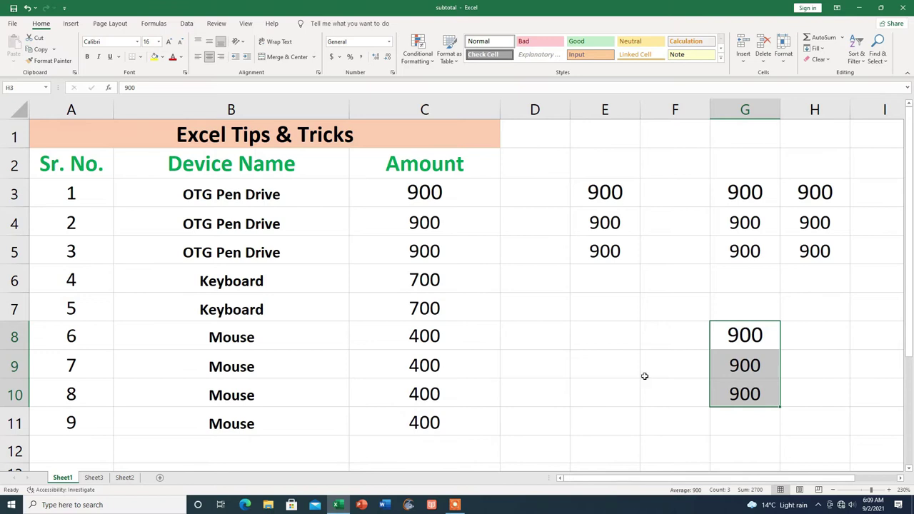
- Undo the drag-copies of the 900 values with Ctrl+Z
{"action": "key", "text": "ctrl+z"}
{"action": "key", "text": "ctrl+z"}
{"action": "key", "text": "ctrl+z"}
{"action": "key", "text": "ctrl+z"}
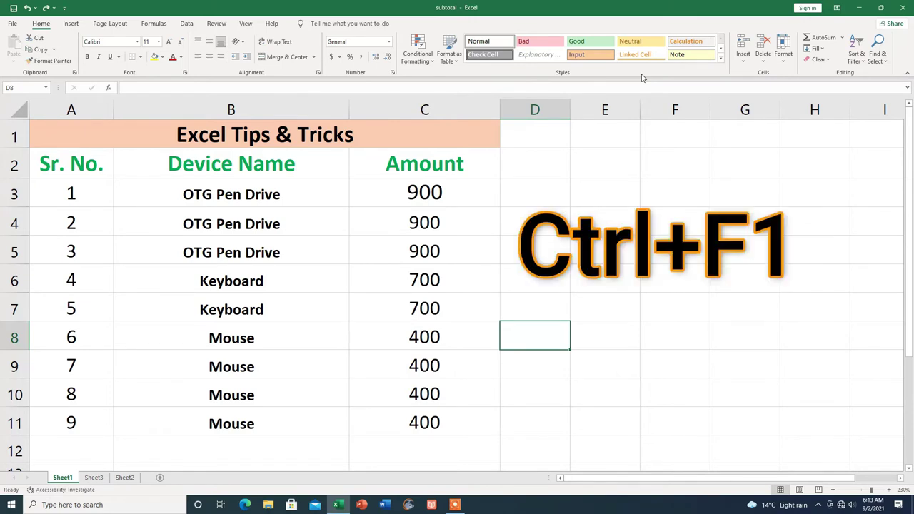
{"action": "key", "text": "ctrl+F1"}
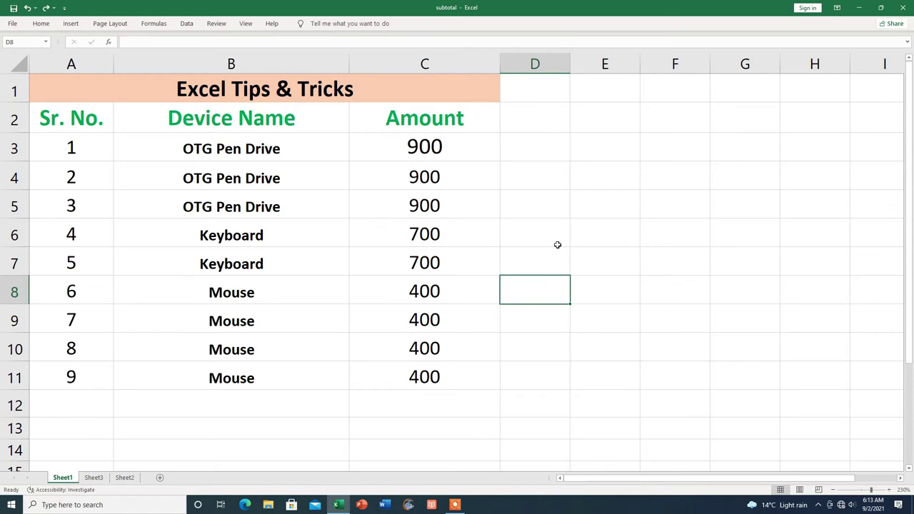
{"action": "key", "text": "ctrl+F1"}
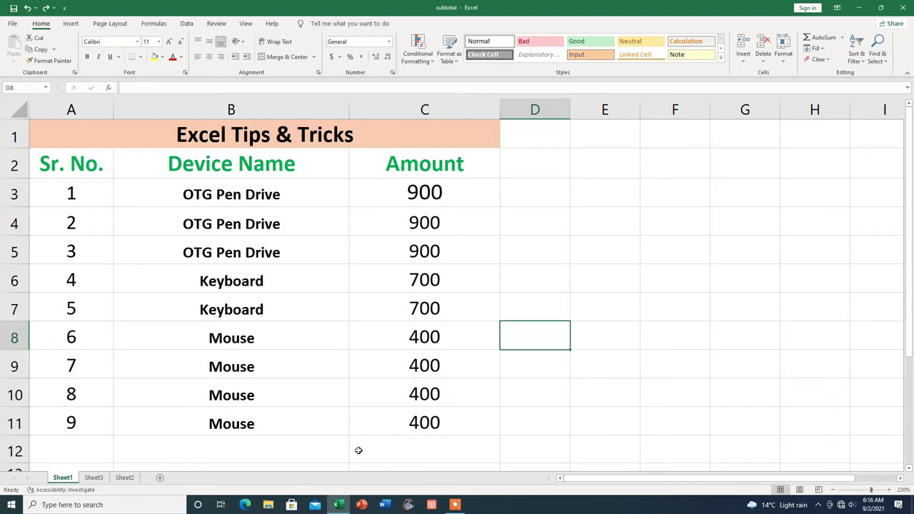
- Enter =CELL("filename") in B12 to display the workbook path ending in [subtotal.xlsx]Sheet1
{"action": "left_click", "coordinate": [273, 455]}
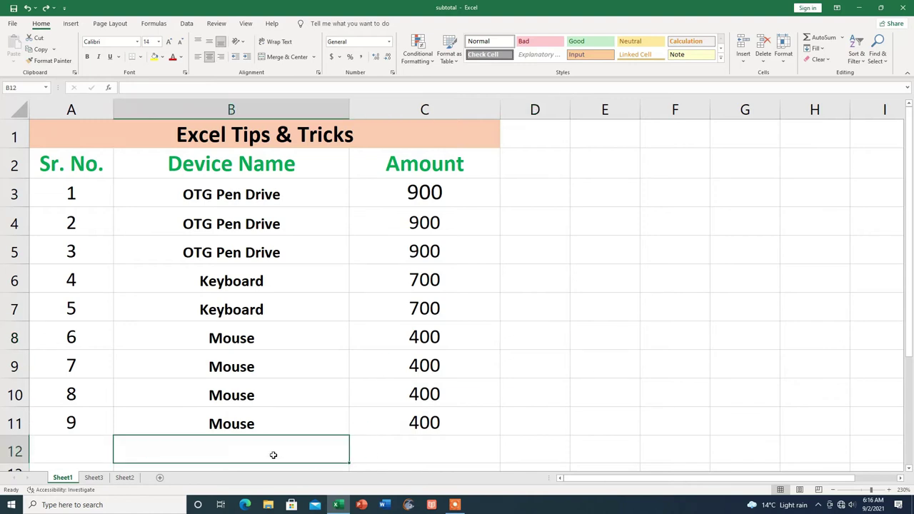
{"action": "scroll", "coordinate": [273, 455], "scroll_direction": "down", "scroll_amount": 1}
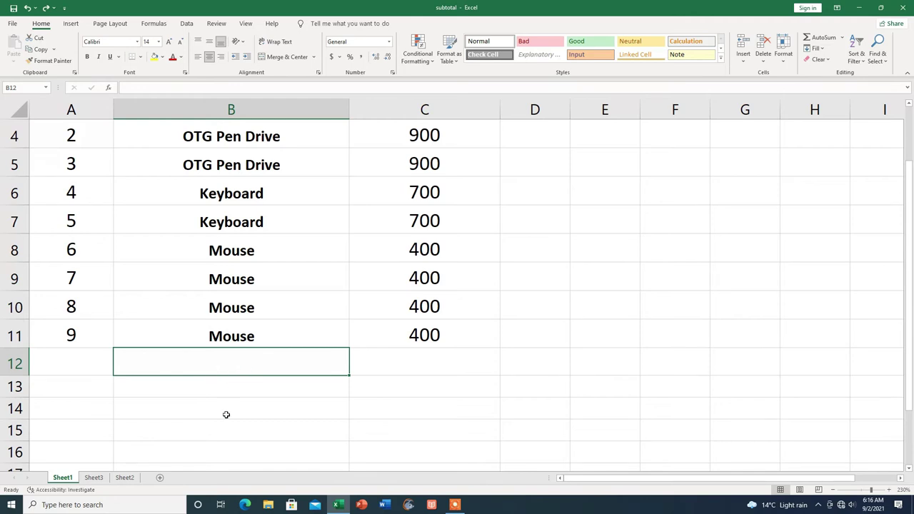
{"action": "type", "text": "=cell"}
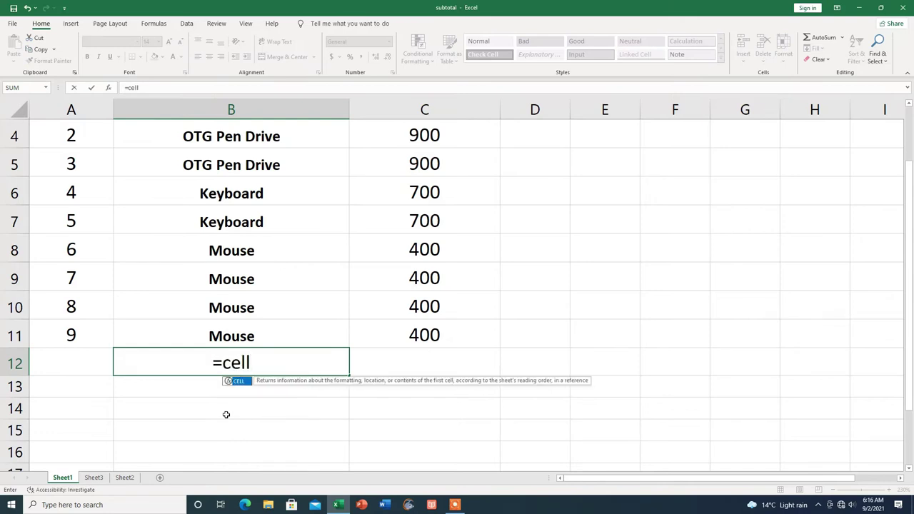
{"action": "double_click", "coordinate": [239, 381]}
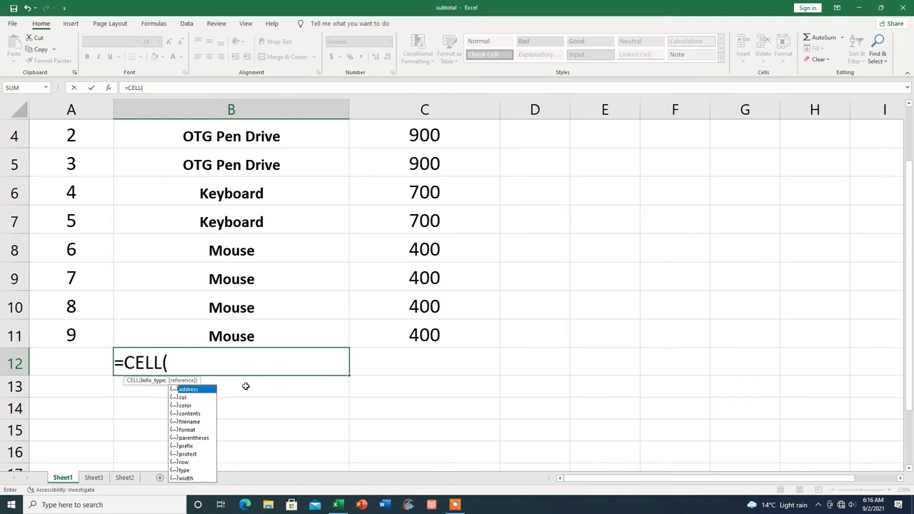
{"action": "left_click", "coordinate": [194, 424]}
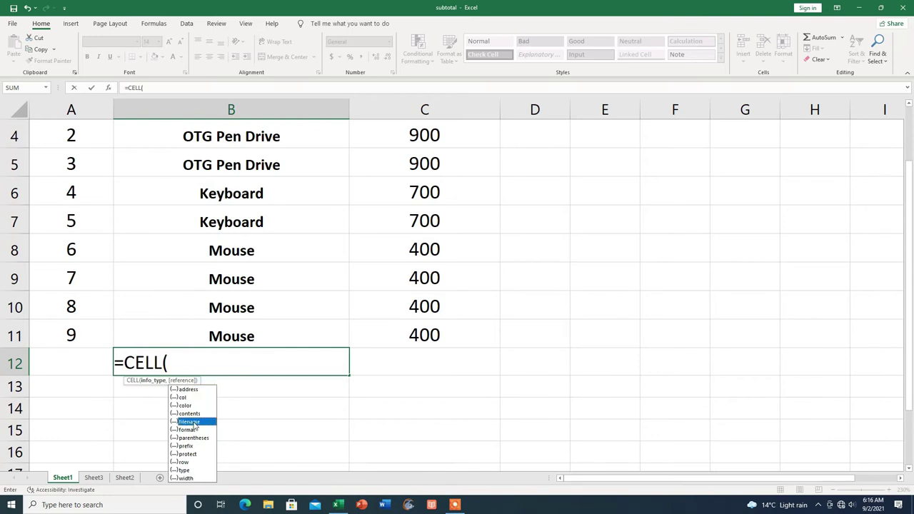
{"action": "double_click", "coordinate": [194, 423]}
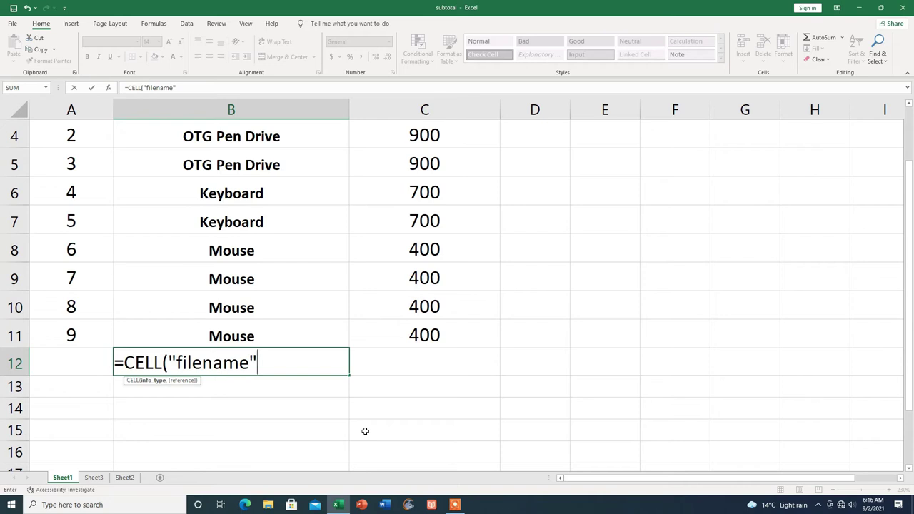
{"action": "type", "text": ")"}
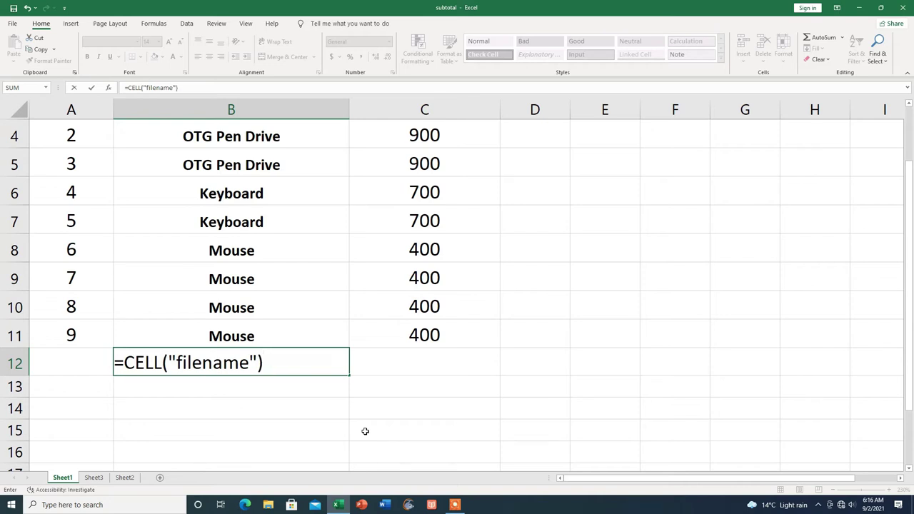
{"action": "key", "text": "Return"}
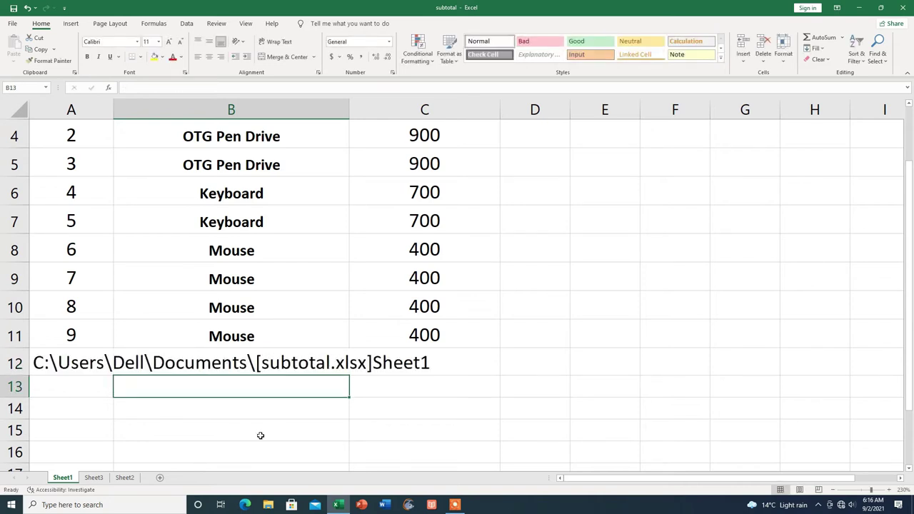
{"action": "left_click", "coordinate": [218, 424]}
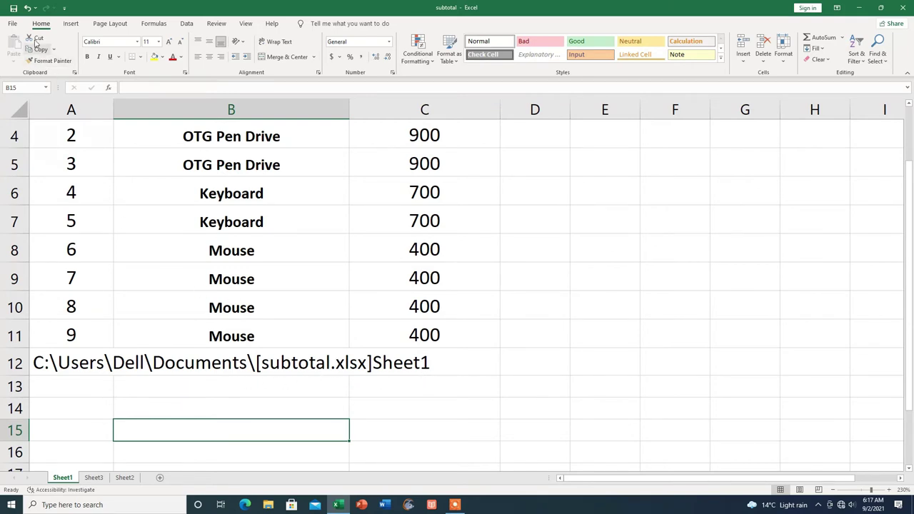
{"action": "left_click", "coordinate": [13, 23]}
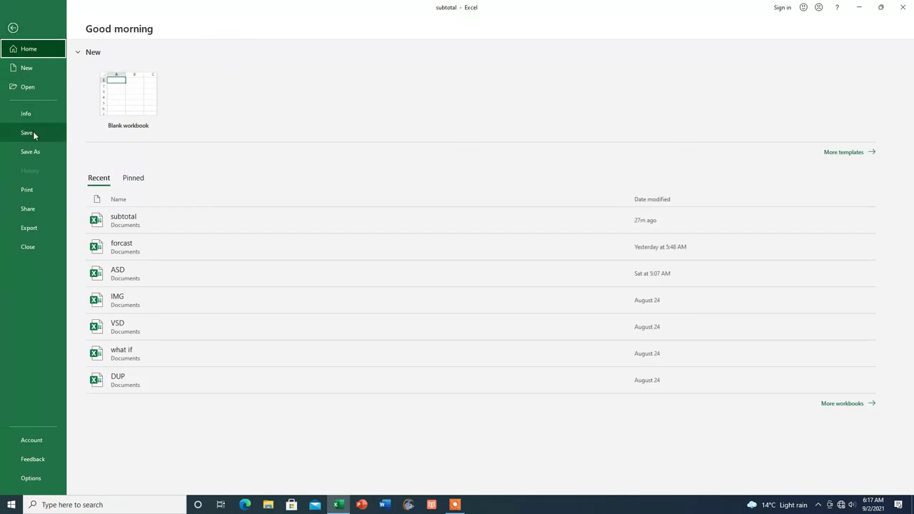
{"action": "left_click", "coordinate": [32, 190]}
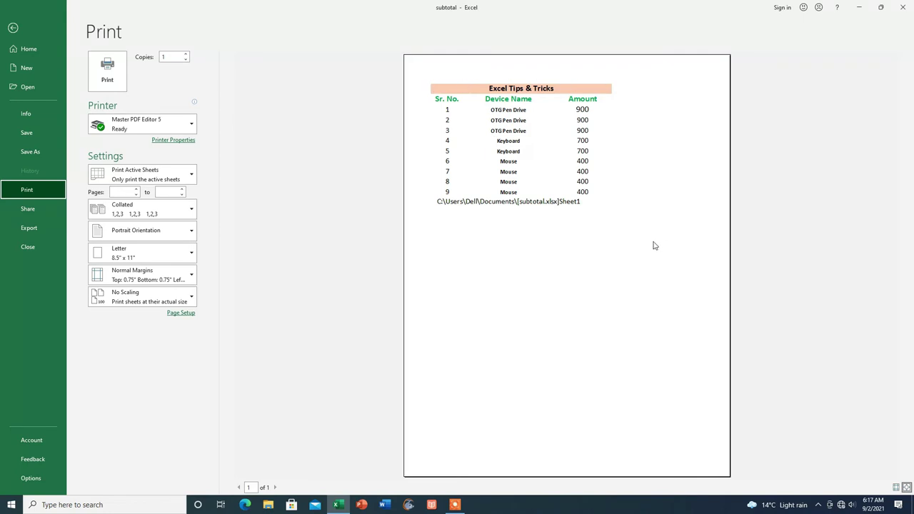
{"action": "left_click", "coordinate": [13, 29]}
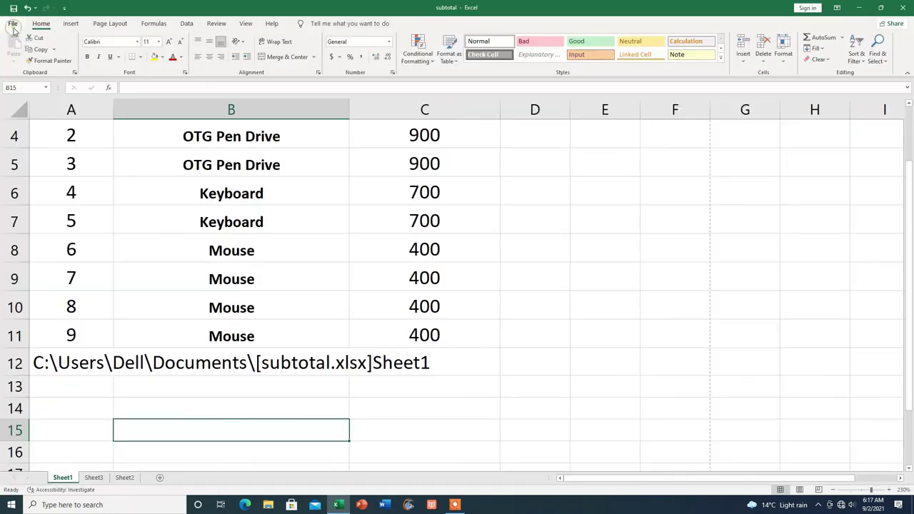
- Select empty cell B14 below the table and scroll back up to the top
{"action": "left_click", "coordinate": [268, 407]}
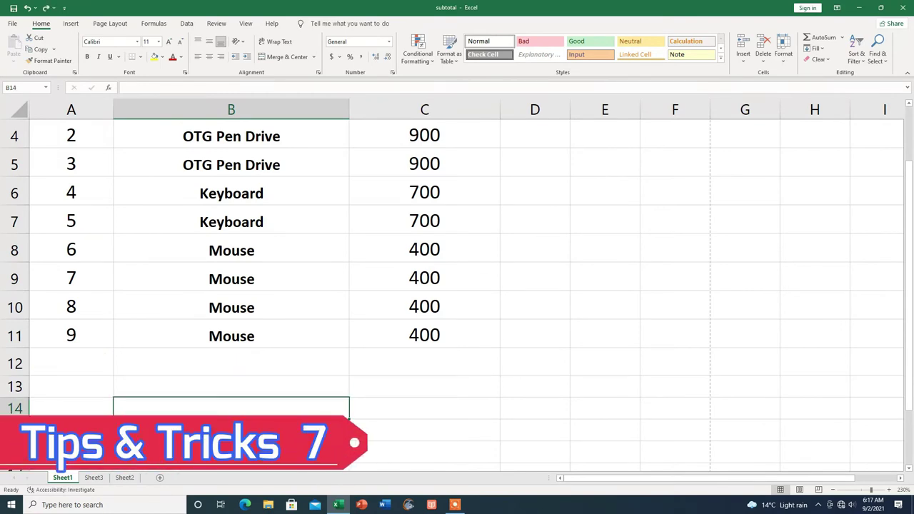
{"action": "scroll", "coordinate": [93, 339], "scroll_direction": "up", "scroll_amount": 1}
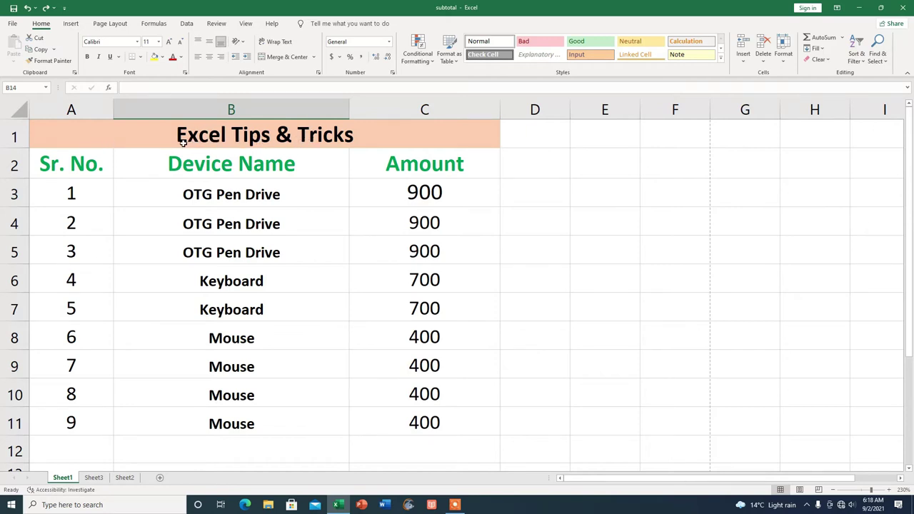
- Apply Freeze Top Row and scroll down and up to confirm the title stays fixed
{"action": "left_click", "coordinate": [69, 169]}
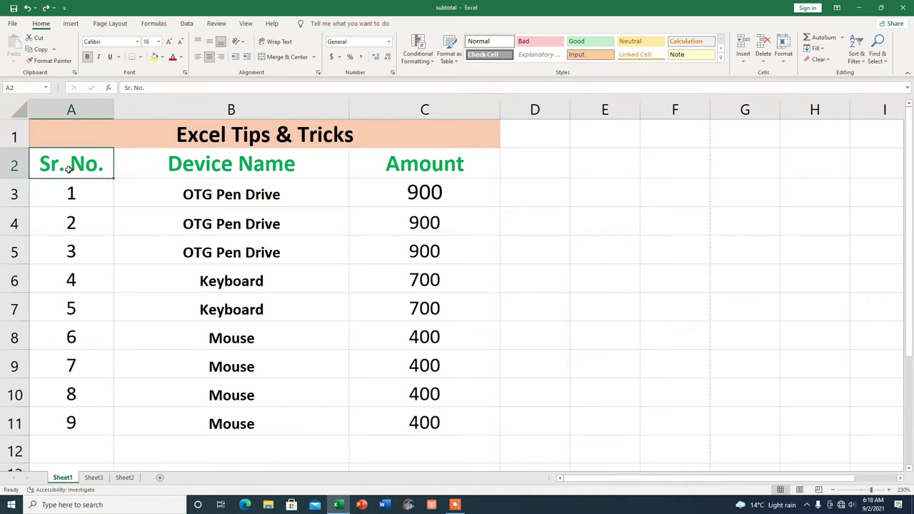
{"action": "left_click", "coordinate": [246, 24]}
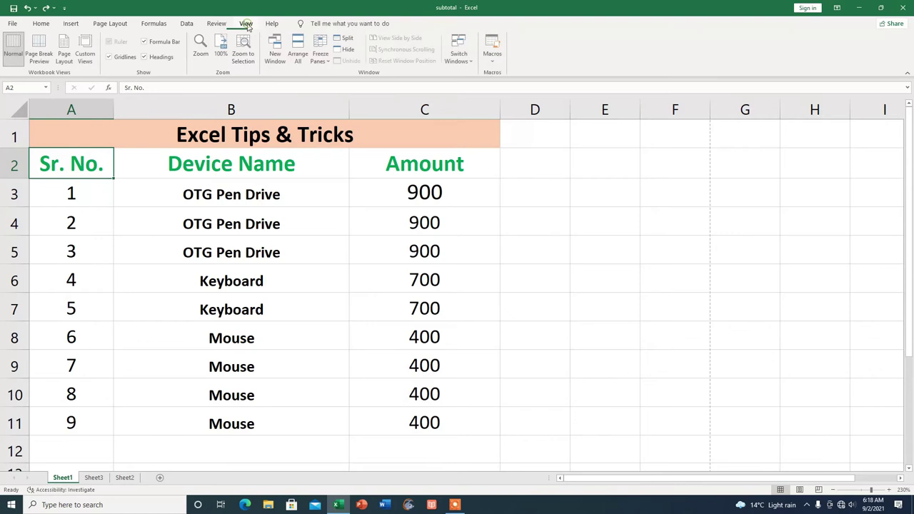
{"action": "left_click", "coordinate": [328, 63]}
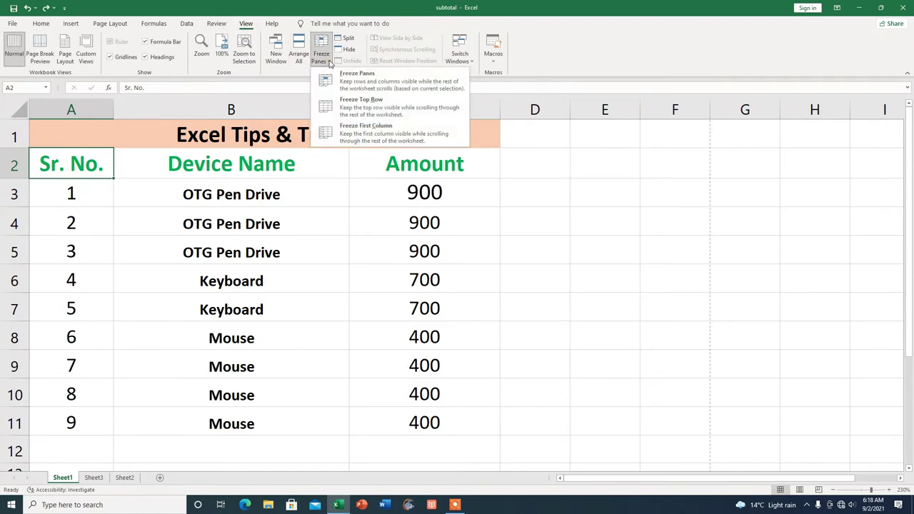
{"action": "left_click", "coordinate": [351, 109]}
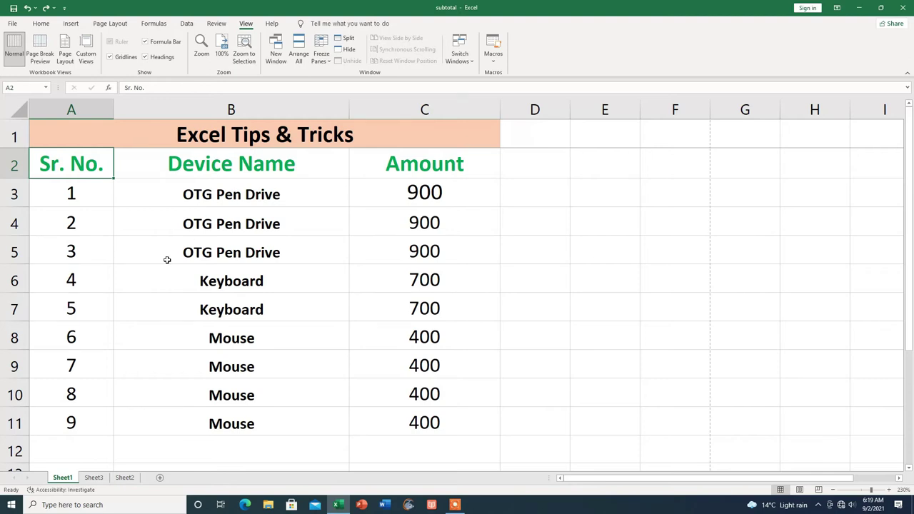
{"action": "scroll", "coordinate": [167, 260], "scroll_direction": "down", "scroll_amount": 1}
{"action": "scroll", "coordinate": [166, 259], "scroll_direction": "down", "scroll_amount": 1}
{"action": "scroll", "coordinate": [166, 259], "scroll_direction": "down", "scroll_amount": 1}
{"action": "scroll", "coordinate": [166, 260], "scroll_direction": "down", "scroll_amount": 1}
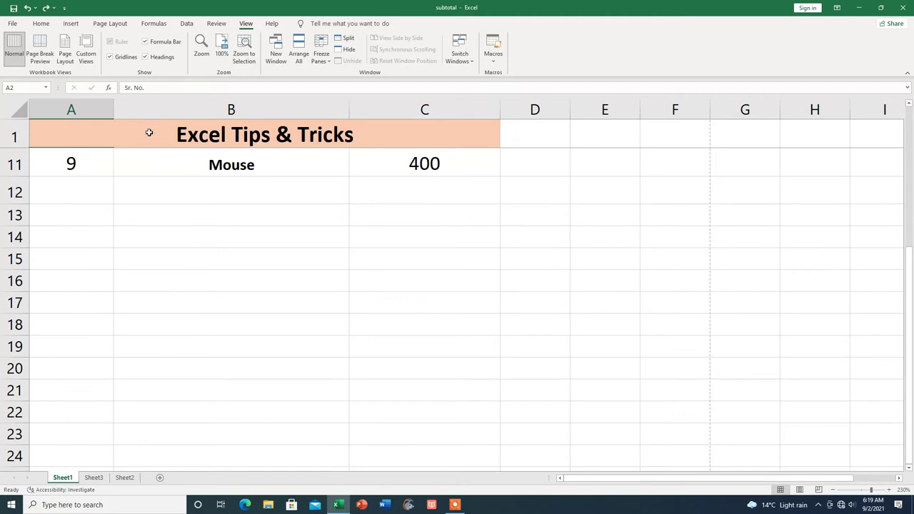
{"action": "scroll", "coordinate": [333, 133], "scroll_direction": "up", "scroll_amount": 3}
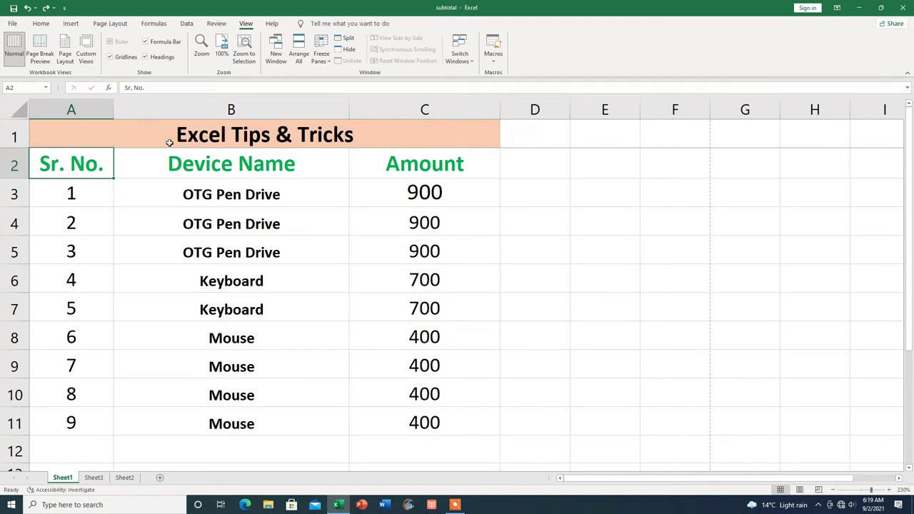
- Choose Unfreeze Panes, scroll to confirm the sheet moves freely, then select cell A3
{"action": "left_click", "coordinate": [328, 60]}
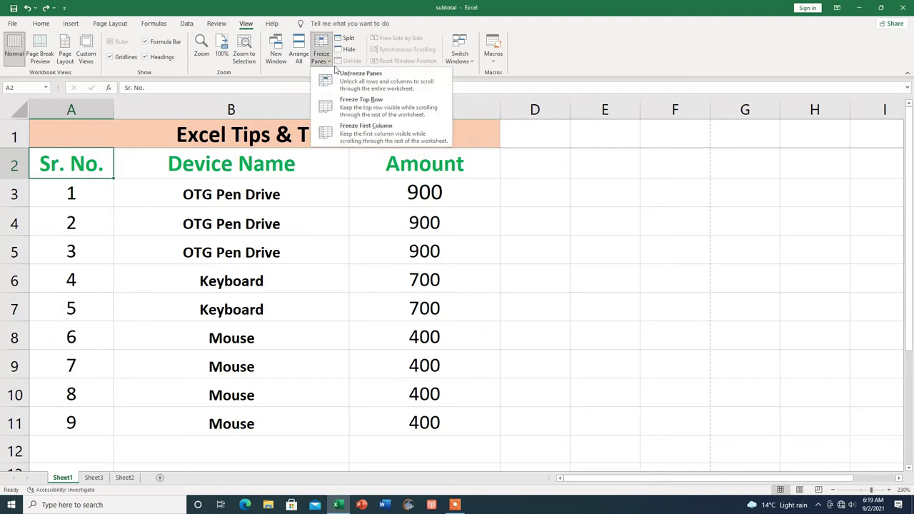
{"action": "left_click", "coordinate": [354, 80]}
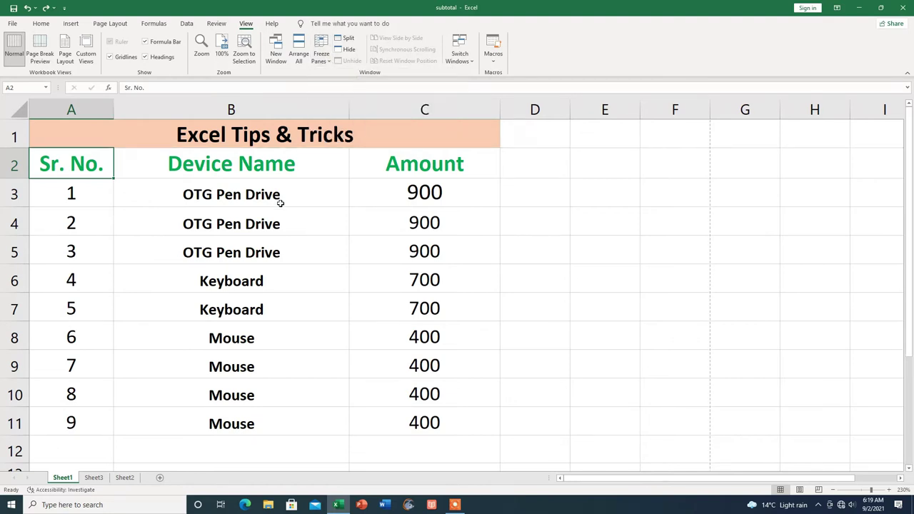
{"action": "left_click", "coordinate": [306, 217]}
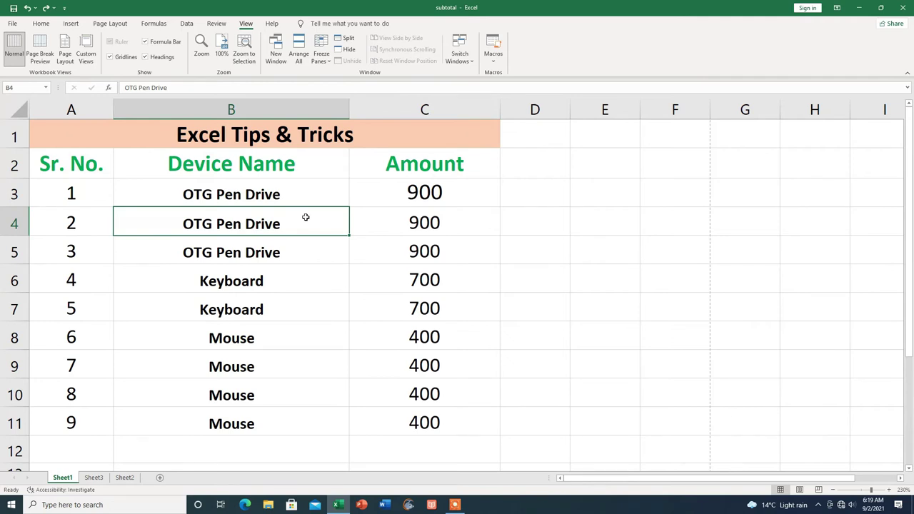
{"action": "scroll", "coordinate": [305, 217], "scroll_direction": "down", "scroll_amount": 1}
{"action": "scroll", "coordinate": [306, 217], "scroll_direction": "down", "scroll_amount": 2}
{"action": "scroll", "coordinate": [306, 217], "scroll_direction": "up", "scroll_amount": 3}
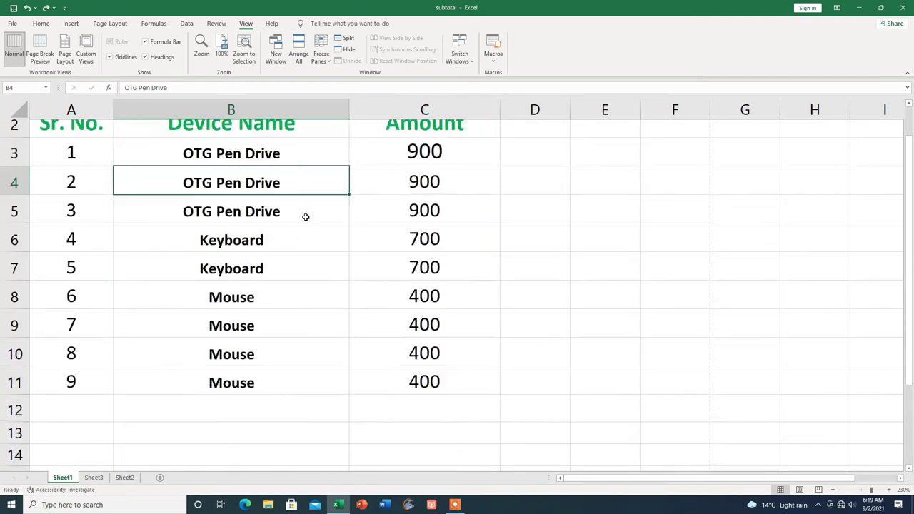
{"action": "scroll", "coordinate": [306, 217], "scroll_direction": "up", "scroll_amount": 1}
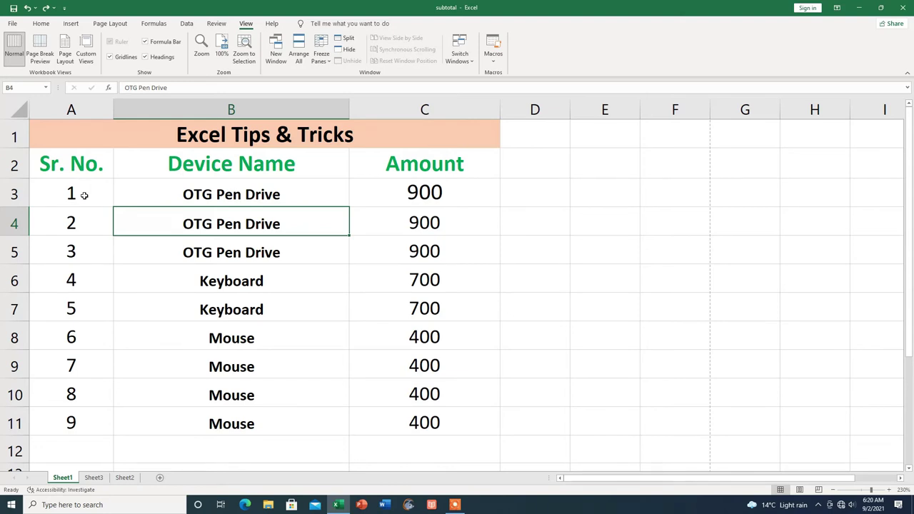
{"action": "left_click", "coordinate": [83, 195]}
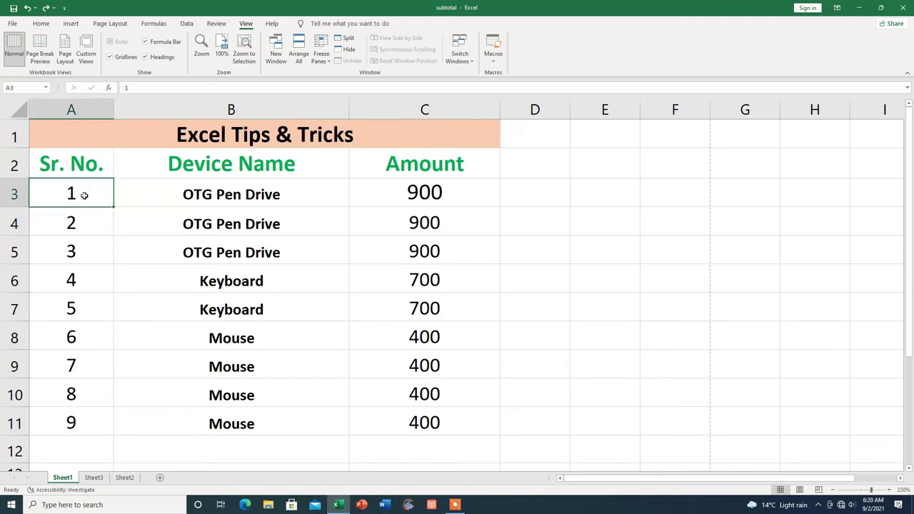
{"action": "left_click", "coordinate": [330, 65]}
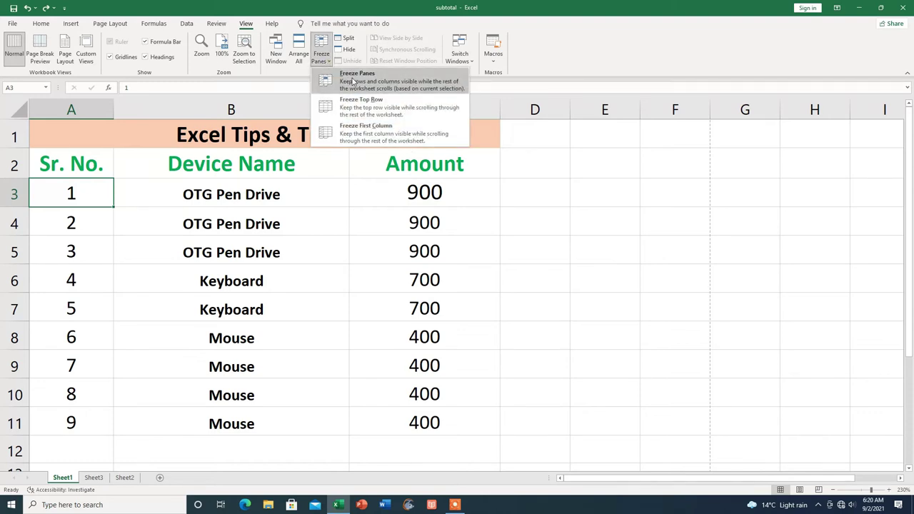
{"action": "left_click", "coordinate": [367, 80]}
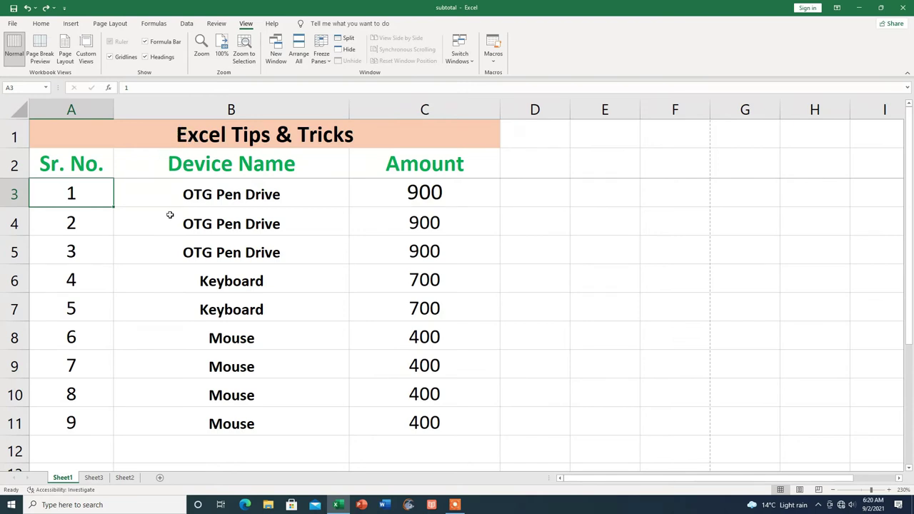
{"action": "scroll", "coordinate": [170, 214], "scroll_direction": "down", "scroll_amount": 1}
{"action": "scroll", "coordinate": [170, 214], "scroll_direction": "down", "scroll_amount": 1}
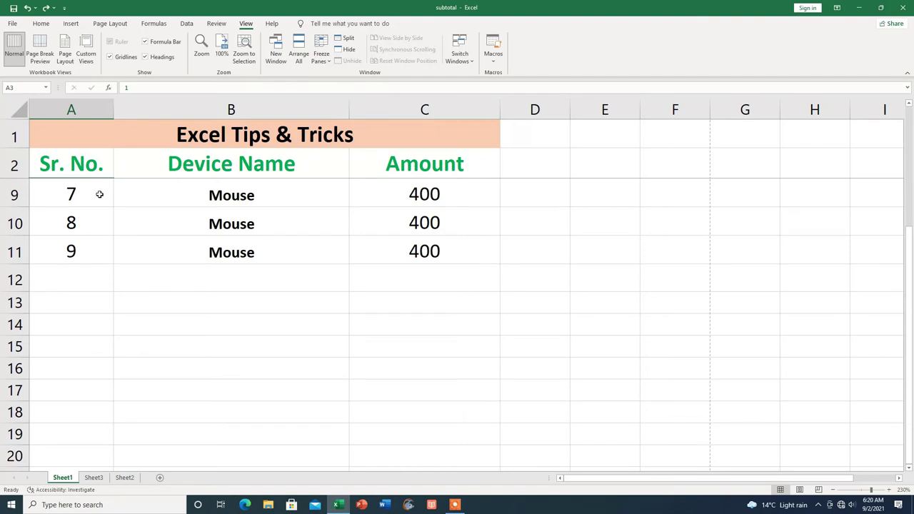
{"action": "scroll", "coordinate": [98, 194], "scroll_direction": "up", "scroll_amount": 2}
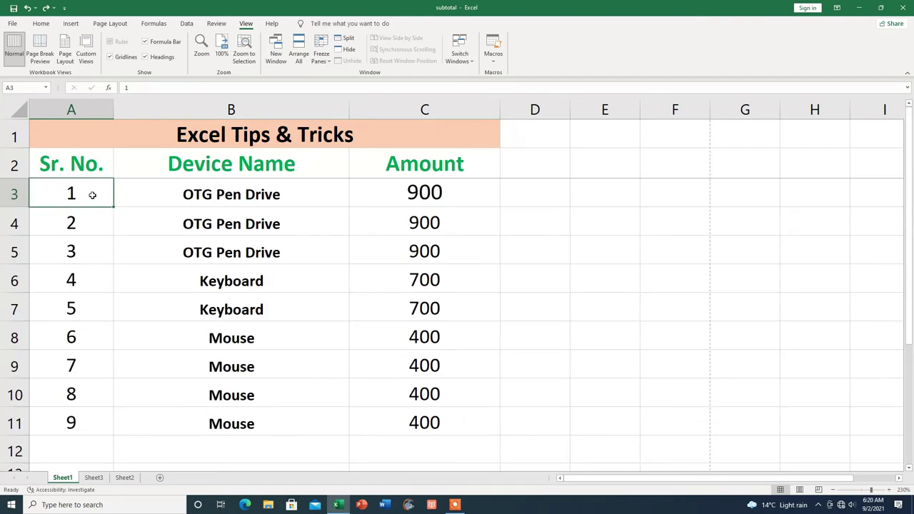
{"action": "left_click", "coordinate": [331, 63]}
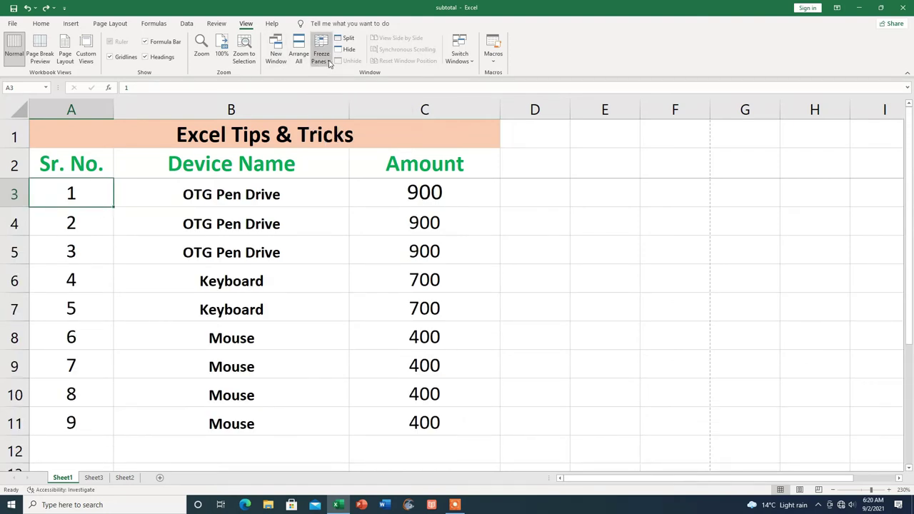
{"action": "left_click", "coordinate": [349, 77]}
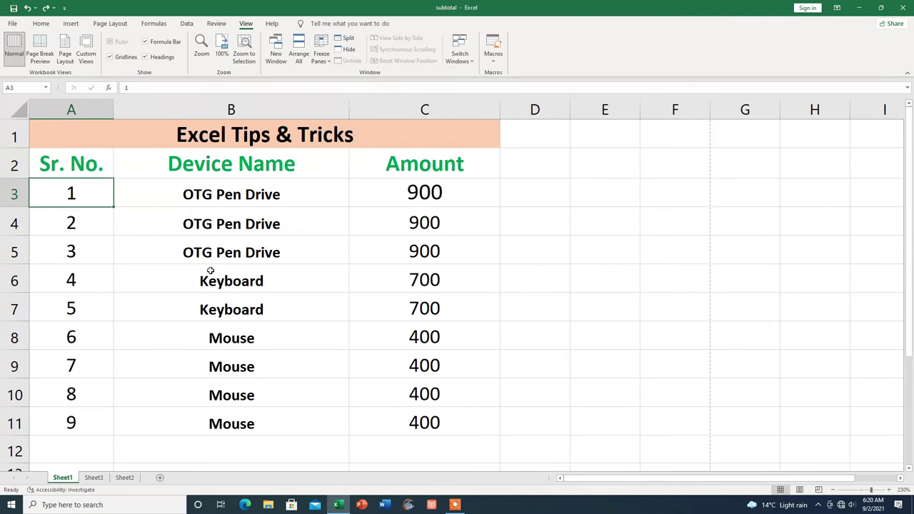
{"action": "scroll", "coordinate": [211, 271], "scroll_direction": "down", "scroll_amount": 1}
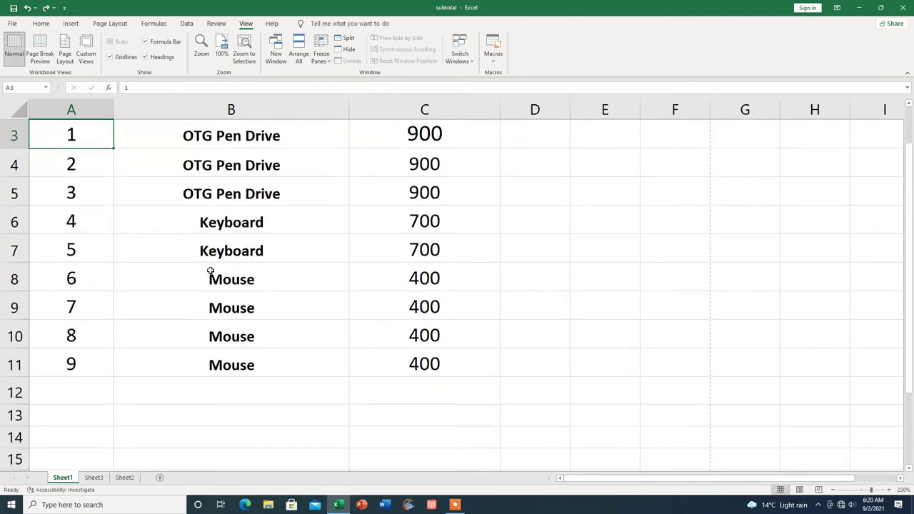
{"action": "scroll", "coordinate": [211, 271], "scroll_direction": "down", "scroll_amount": 1}
{"action": "scroll", "coordinate": [210, 270], "scroll_direction": "up", "scroll_amount": 2}
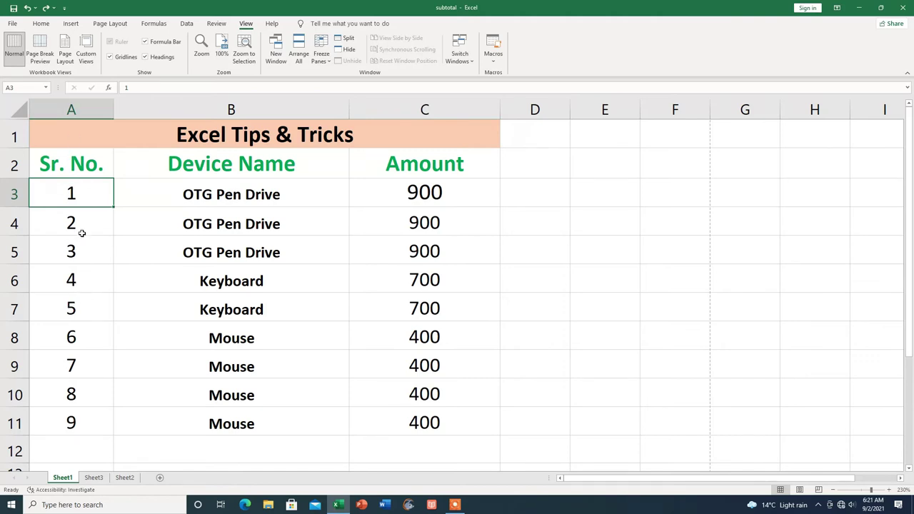
{"action": "left_click", "coordinate": [322, 55]}
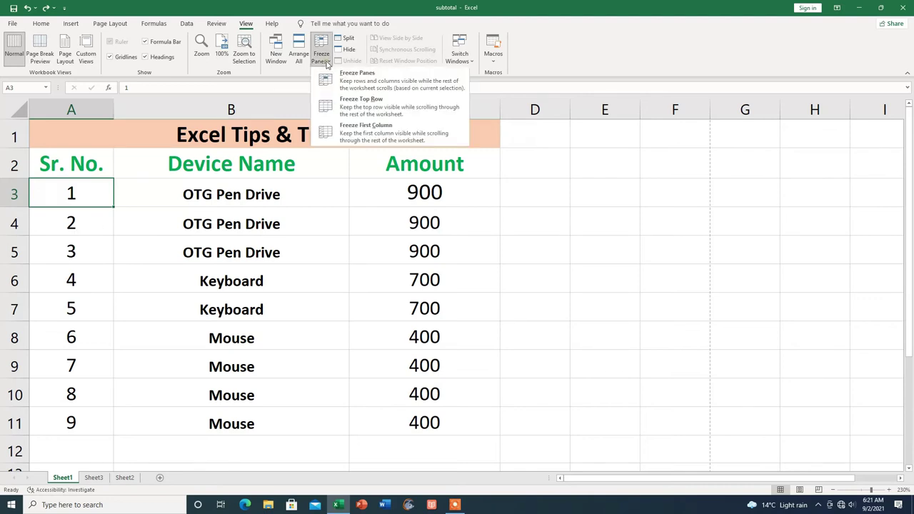
{"action": "left_click", "coordinate": [355, 136]}
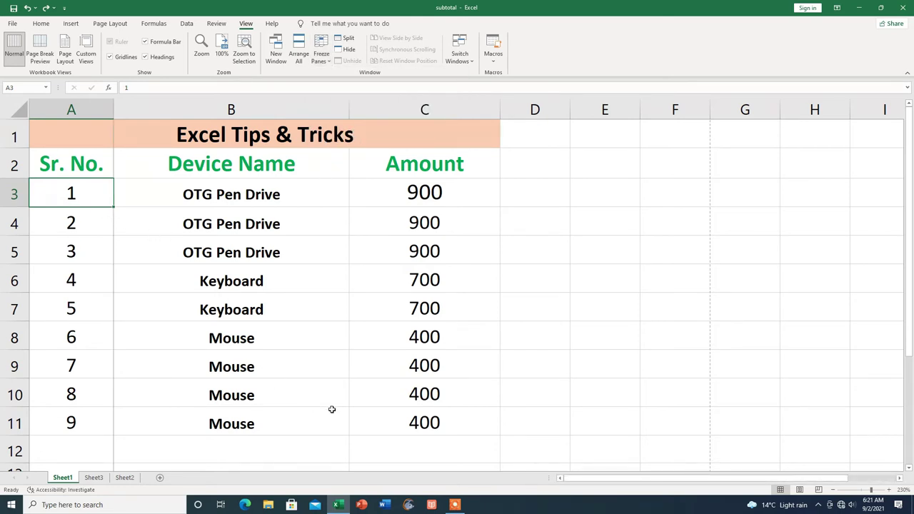
{"action": "left_click", "coordinate": [901, 479]}
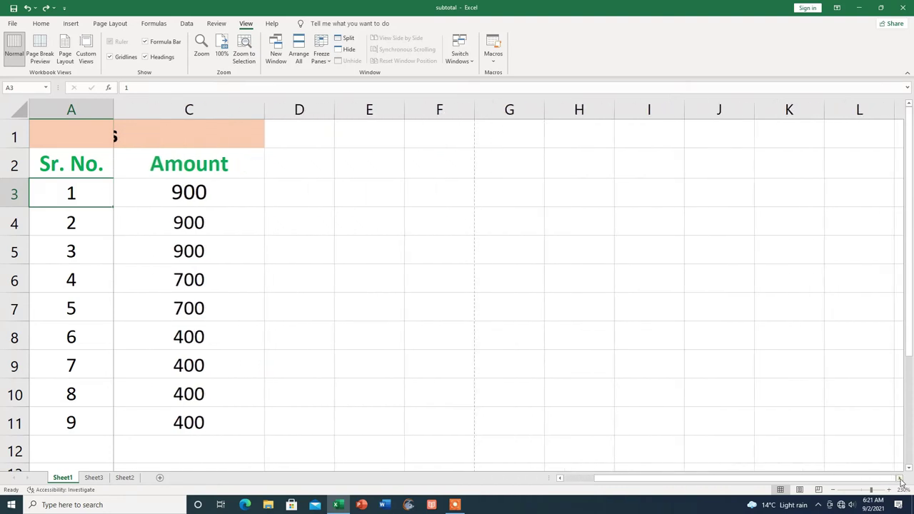
{"action": "left_click", "coordinate": [900, 479]}
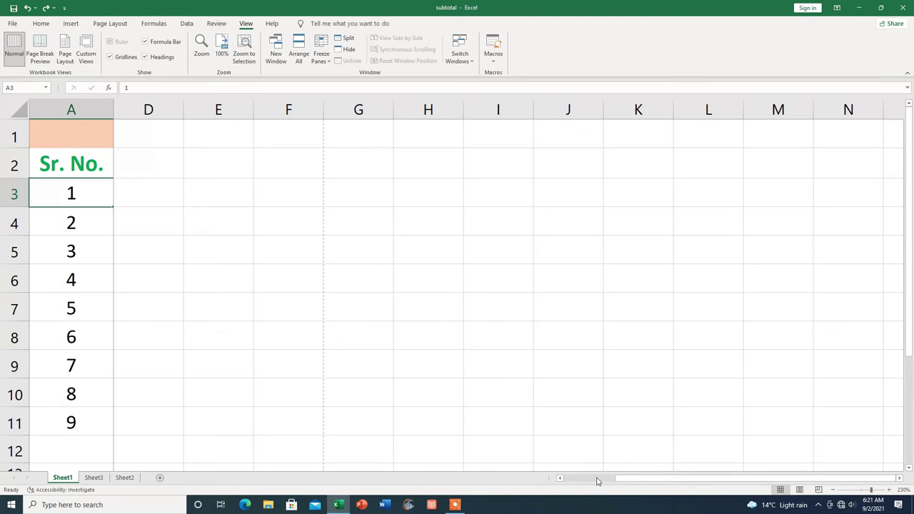
{"action": "left_click", "coordinate": [562, 480]}
{"action": "left_click", "coordinate": [562, 479]}
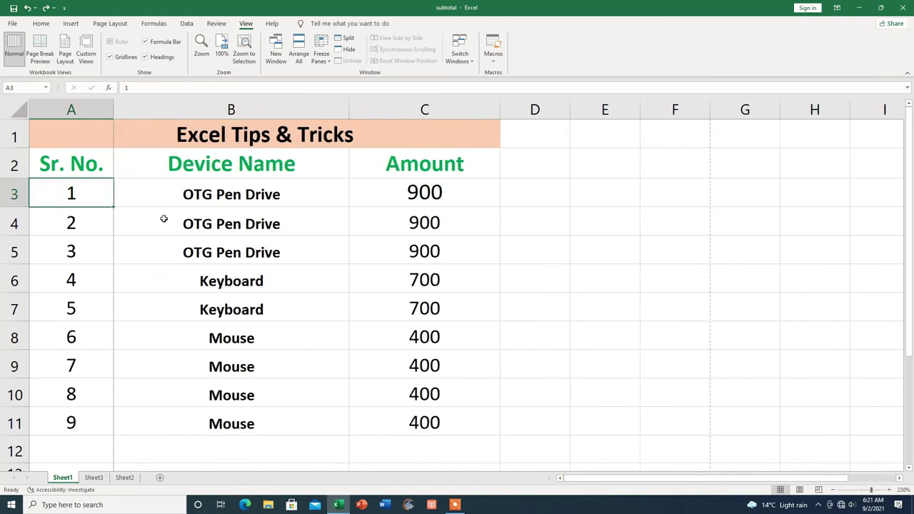
{"action": "left_click", "coordinate": [330, 63]}
{"action": "left_click", "coordinate": [350, 73]}
{"action": "left_click", "coordinate": [148, 267]}
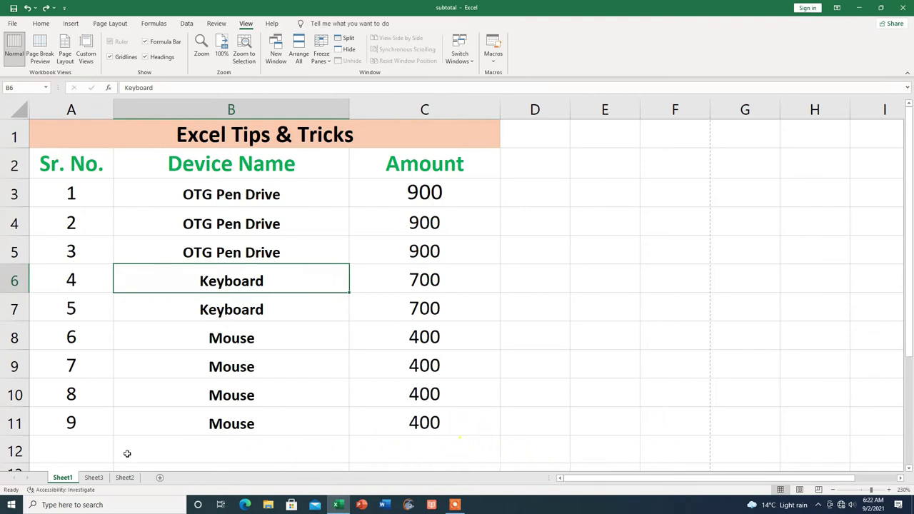
{"action": "key", "text": "Up"}
{"action": "key", "text": "Up"}
{"action": "key", "text": "Up"}
{"action": "key", "text": "Right"}
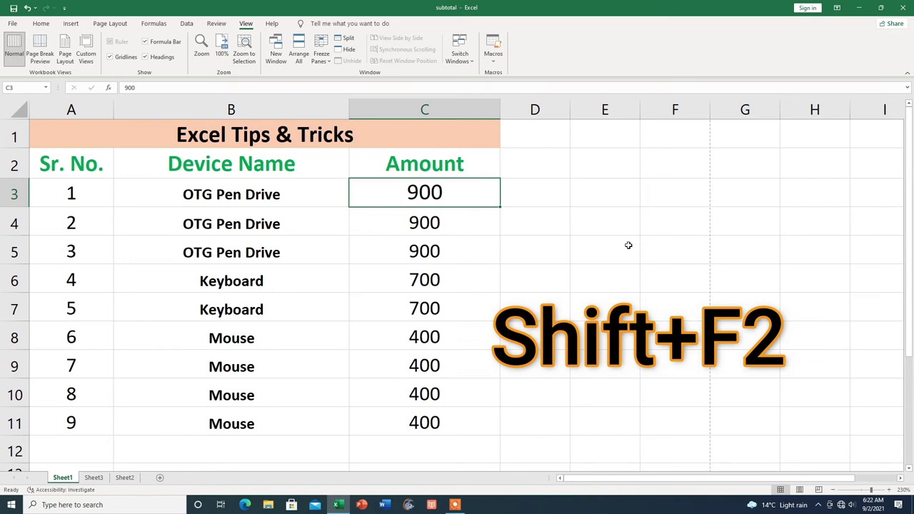
{"action": "key", "text": "shift+F2"}
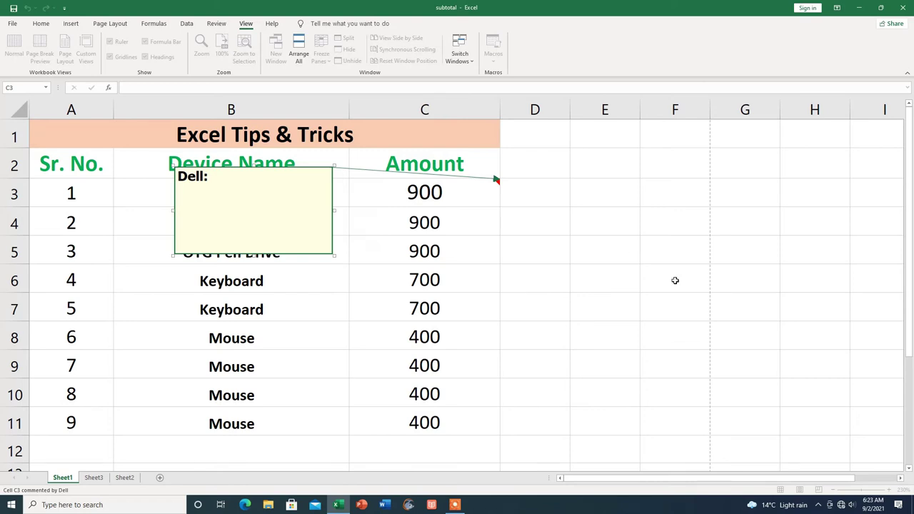
{"action": "type", "text": "pen drive"}
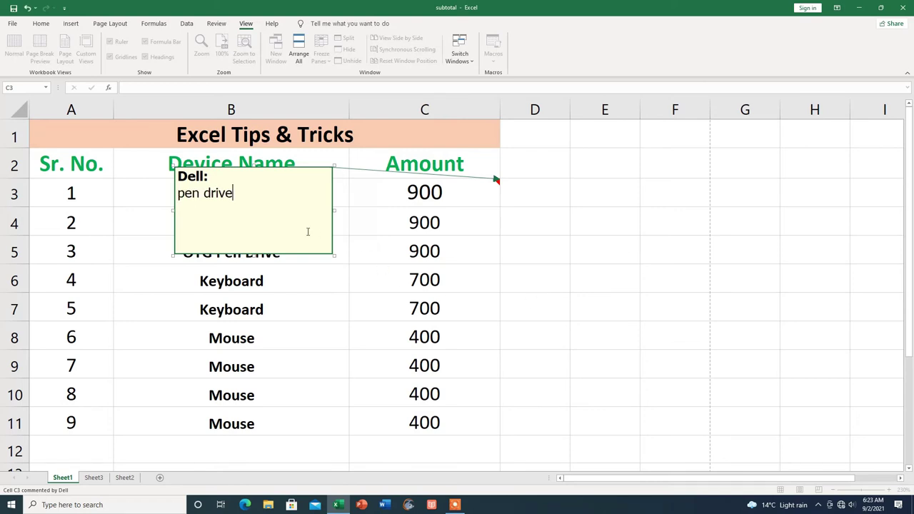
{"action": "left_click", "coordinate": [540, 254]}
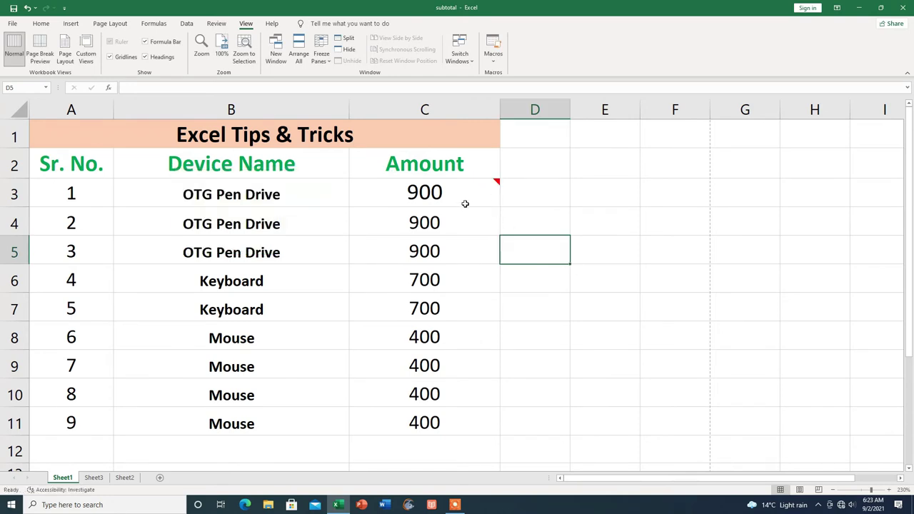
{"action": "right_click", "coordinate": [482, 198]}
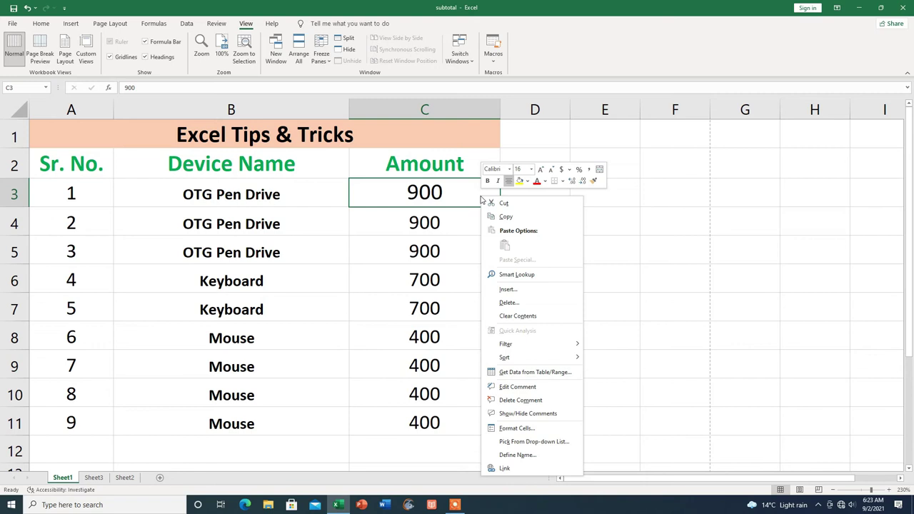
{"action": "left_click", "coordinate": [528, 405]}
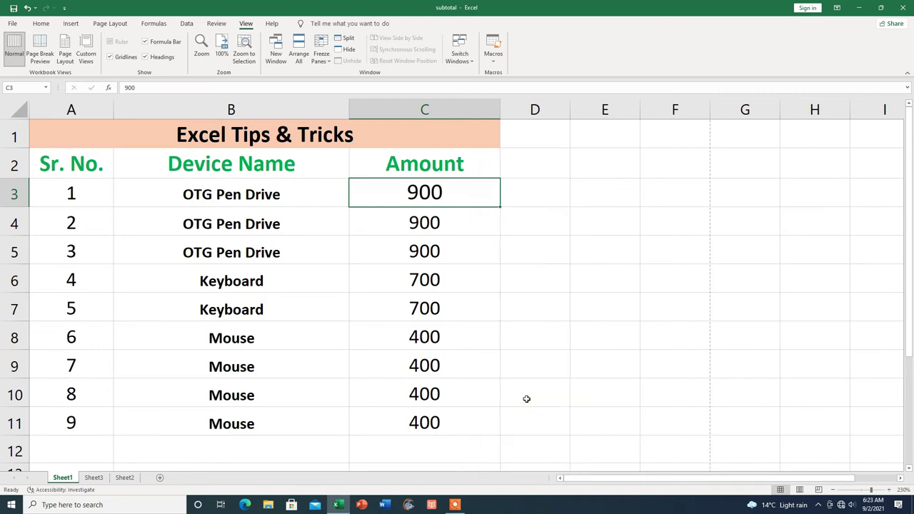
{"action": "left_click", "coordinate": [555, 301]}
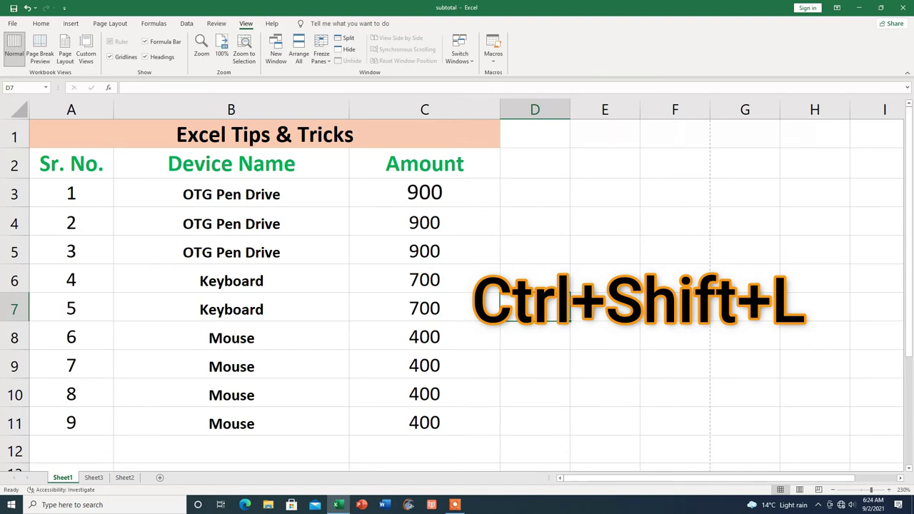
- Add header filters and filter Device Name to show only the four Mouse rows
{"action": "key", "text": "ctrl+shift+l"}
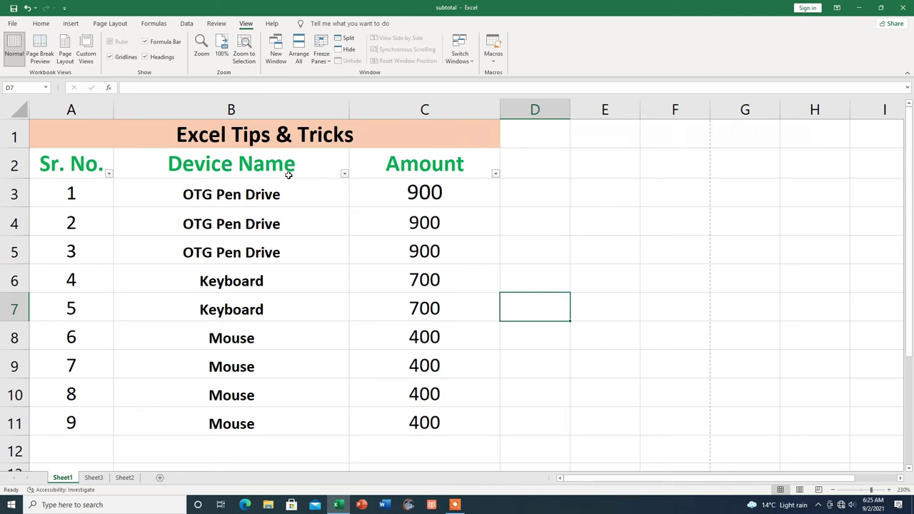
{"action": "left_click", "coordinate": [345, 175]}
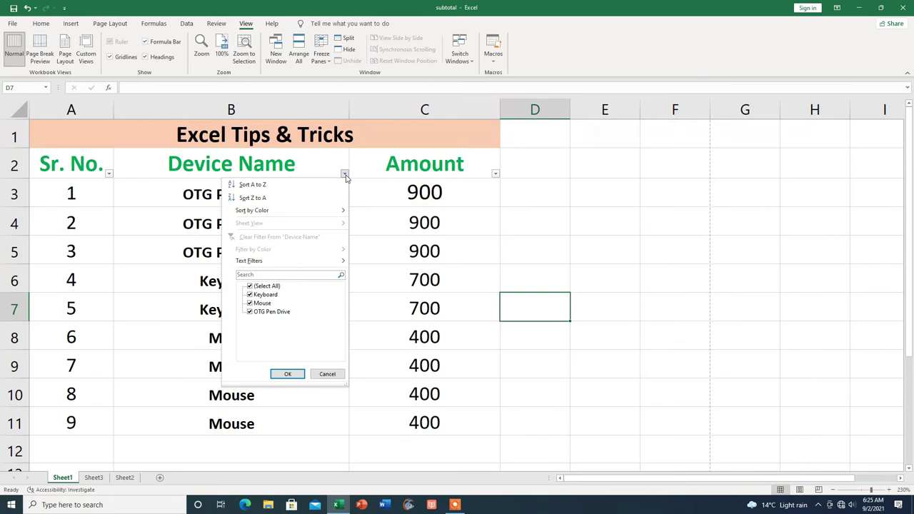
{"action": "left_click", "coordinate": [251, 295]}
{"action": "left_click", "coordinate": [249, 312]}
{"action": "left_click", "coordinate": [289, 374]}
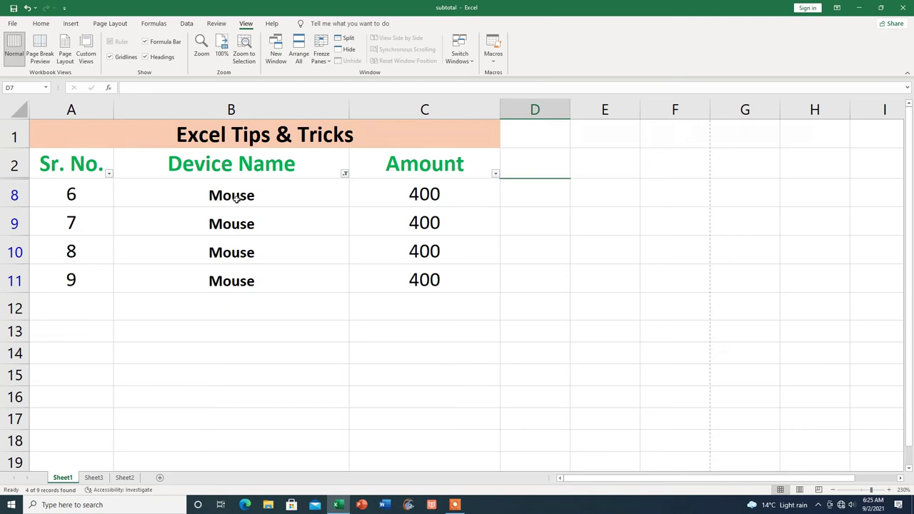
- Filter Device Name to show only the OTG Pen Drive rows
{"action": "left_click", "coordinate": [346, 174]}
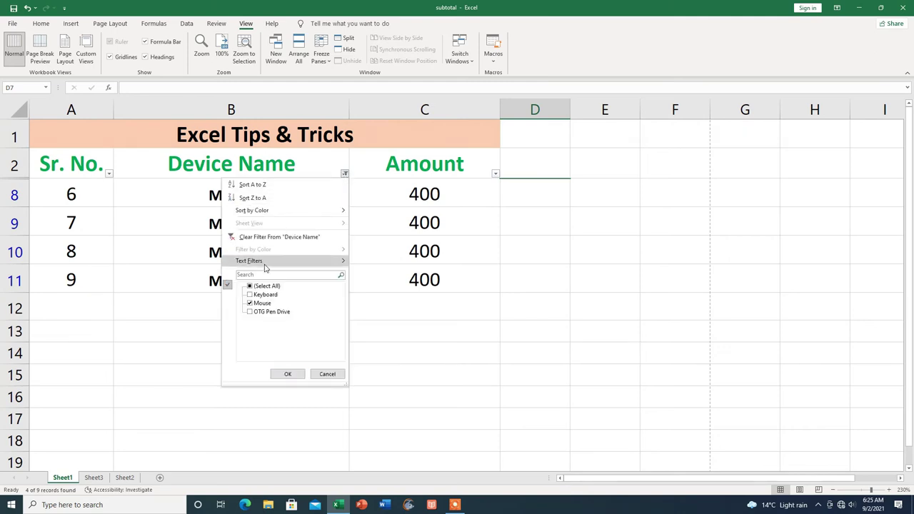
{"action": "left_click", "coordinate": [250, 303]}
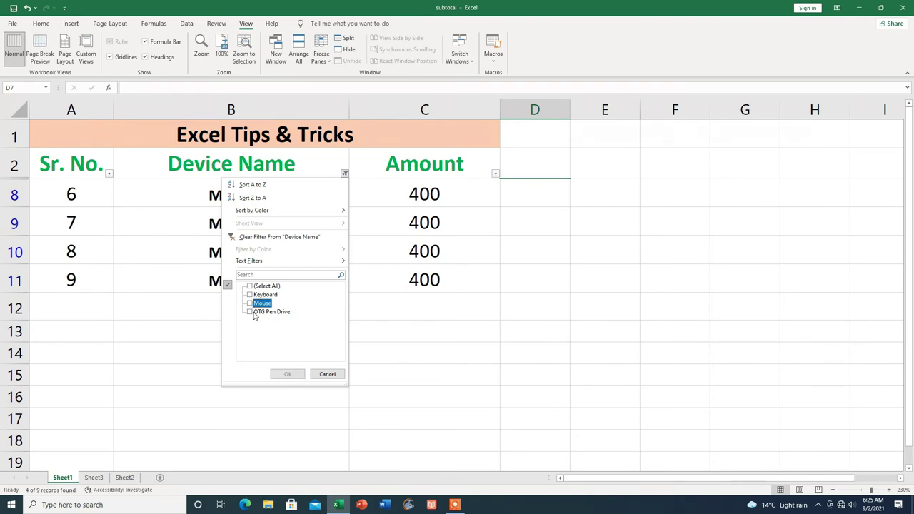
{"action": "left_click", "coordinate": [250, 313]}
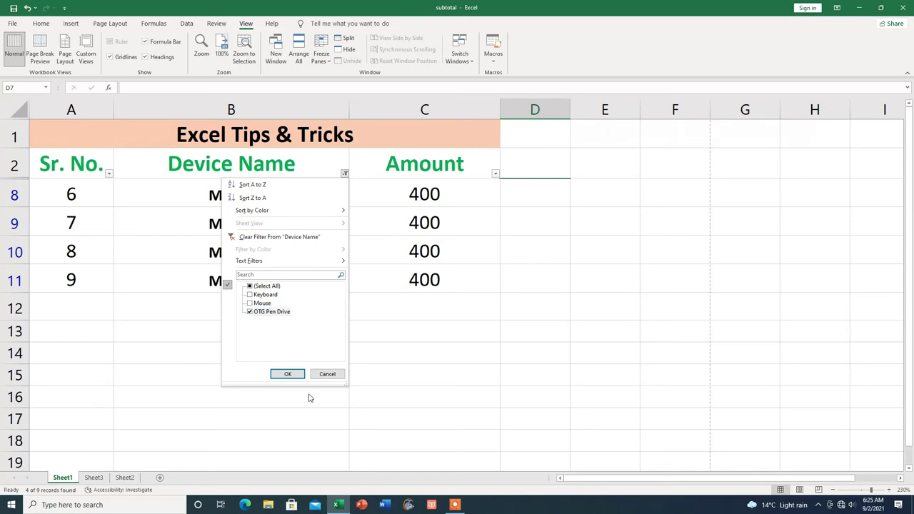
{"action": "left_click", "coordinate": [288, 376]}
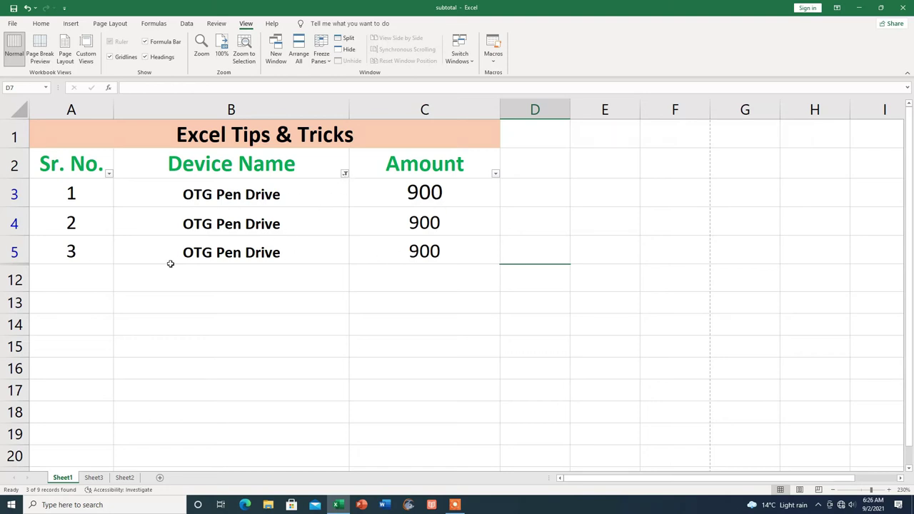
- Reset the Device Name filter to Select All so all nine rows show
{"action": "left_click", "coordinate": [345, 175]}
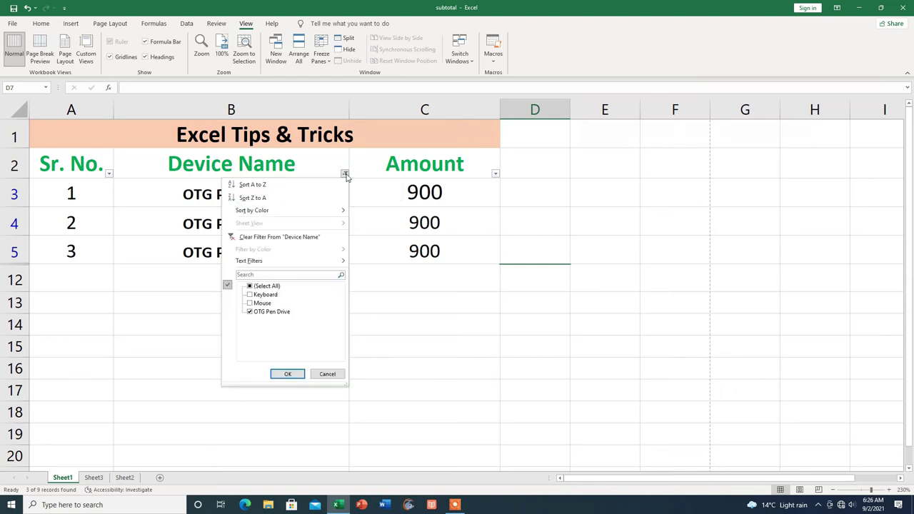
{"action": "left_click", "coordinate": [250, 286]}
{"action": "left_click", "coordinate": [288, 376]}
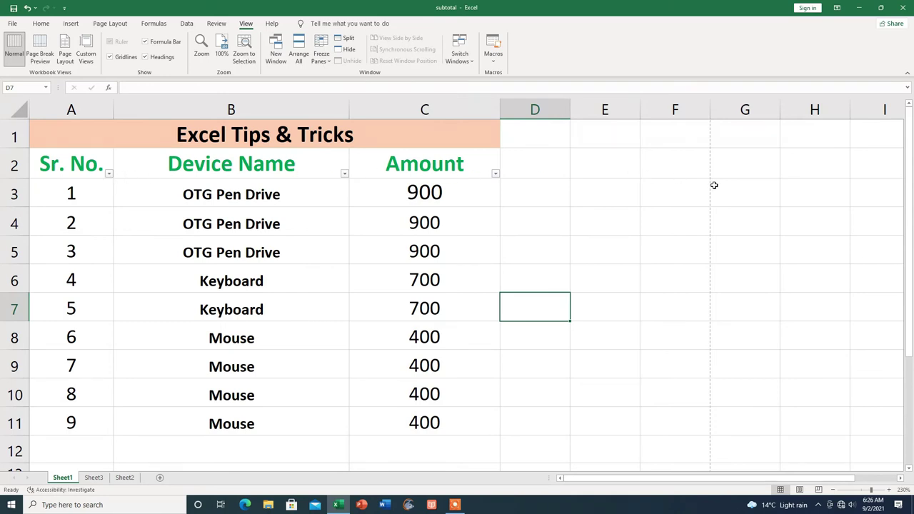
- Remove the header filters, then clear the Amount values in column C with the fill handle
{"action": "key", "text": "ctrl+shift+l"}
{"action": "mouse_move", "coordinate": [407, 194]}
{"action": "left_mouse_down"}
{"action": "mouse_move", "coordinate": [411, 413]}
{"action": "mouse_move", "coordinate": [418, 424]}
{"action": "left_mouse_up"}
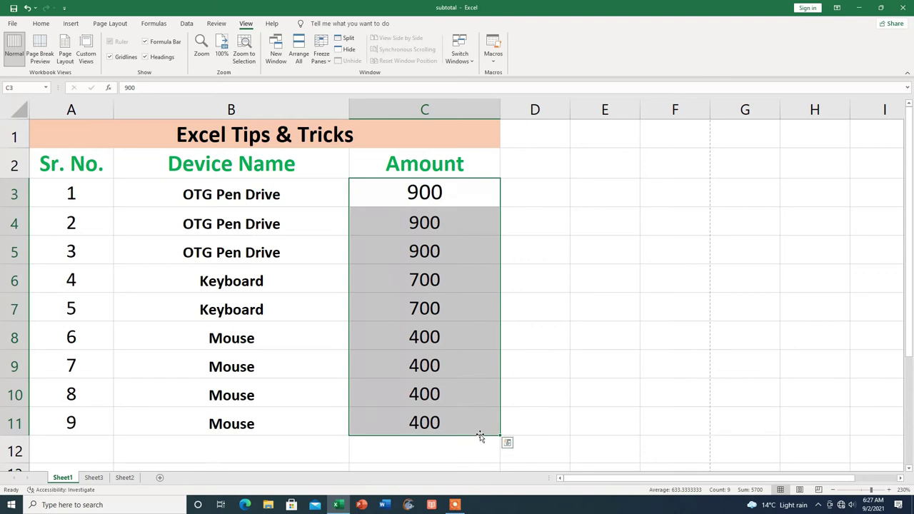
{"action": "left_click_drag", "start_coordinate": [500, 433], "coordinate": [492, 295]}
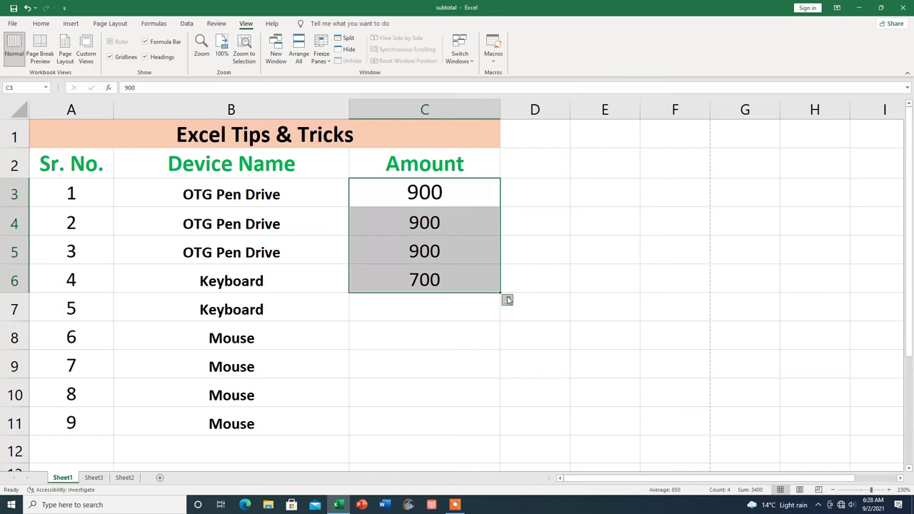
{"action": "left_click_drag", "start_coordinate": [501, 293], "coordinate": [491, 210]}
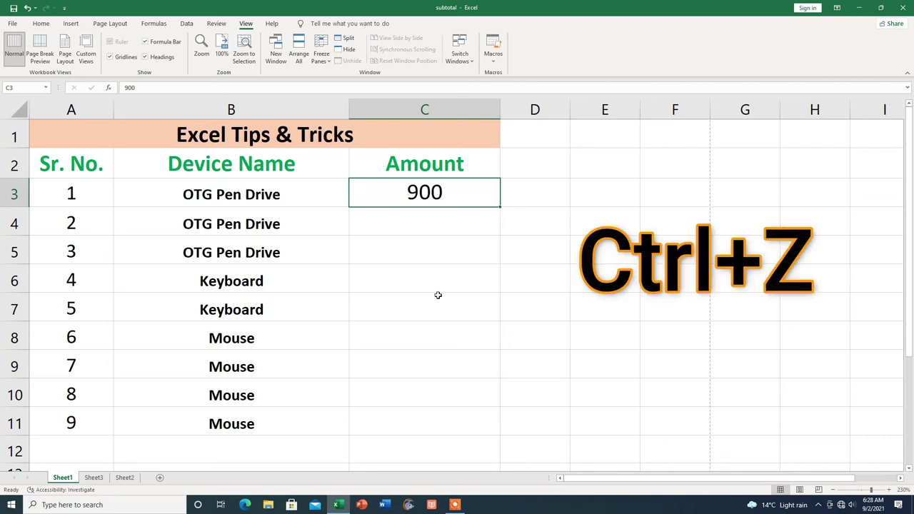
- Undo the clearing so all Amount values in column C are restored
{"action": "key", "text": "ctrl+z"}
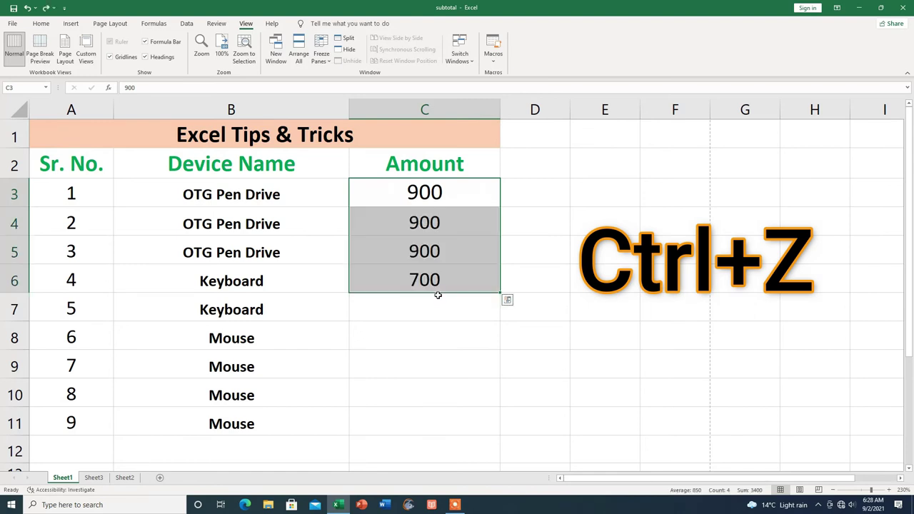
{"action": "key", "text": "ctrl+z"}
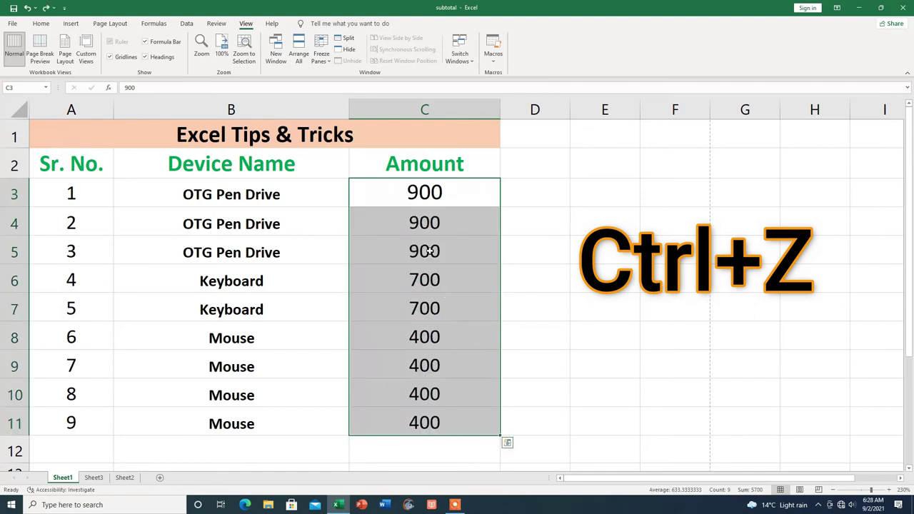
{"action": "left_click", "coordinate": [556, 212]}
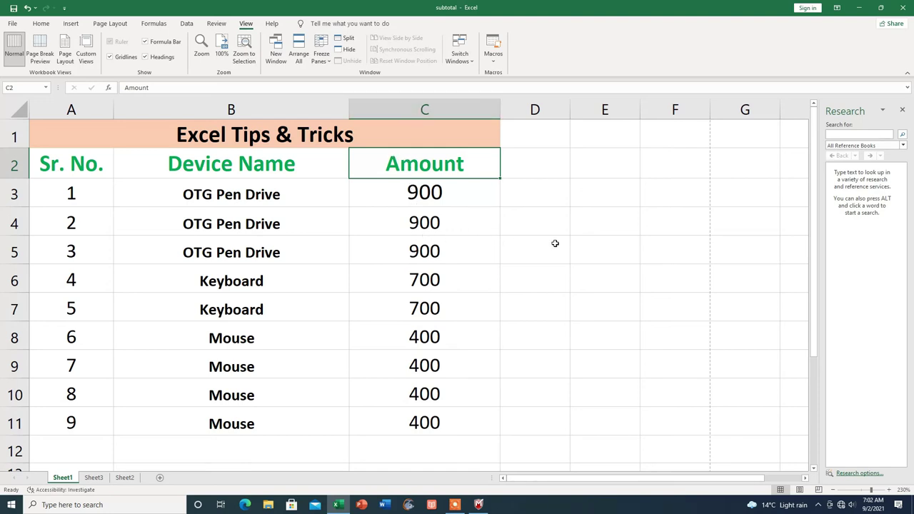
- Extend the selection from C2 down to C100 using Go To with reference C100
{"action": "key", "text": "F5"}
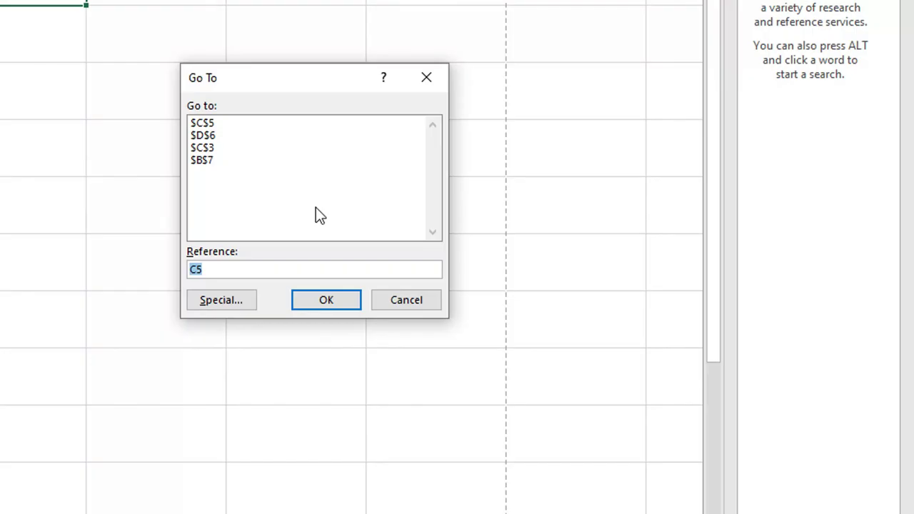
{"action": "left_click", "coordinate": [320, 216]}
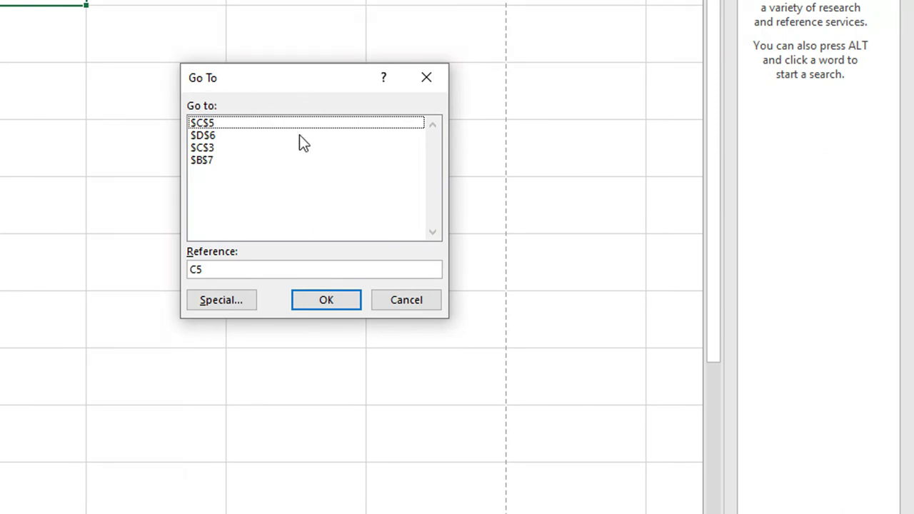
{"action": "left_click", "coordinate": [205, 269]}
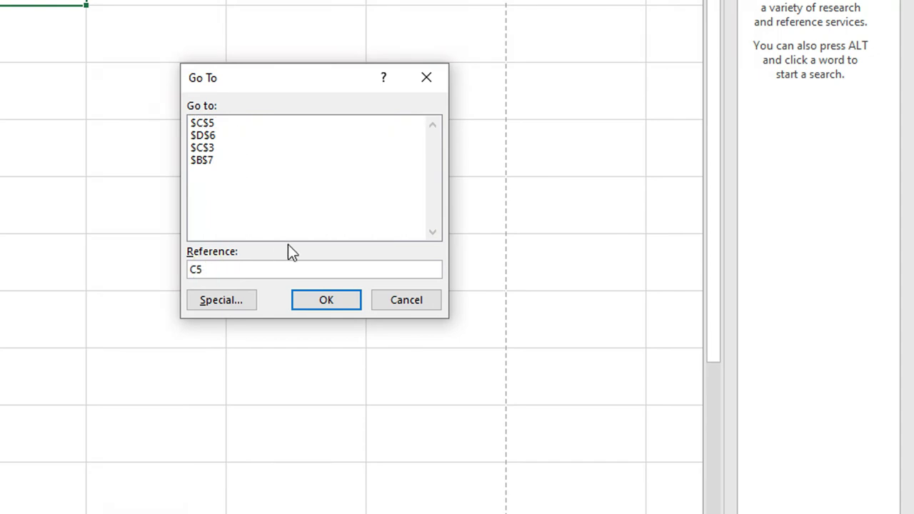
{"action": "key", "text": "BackSpace"}
{"action": "key", "text": "BackSpace"}
{"action": "type", "text": "100"}
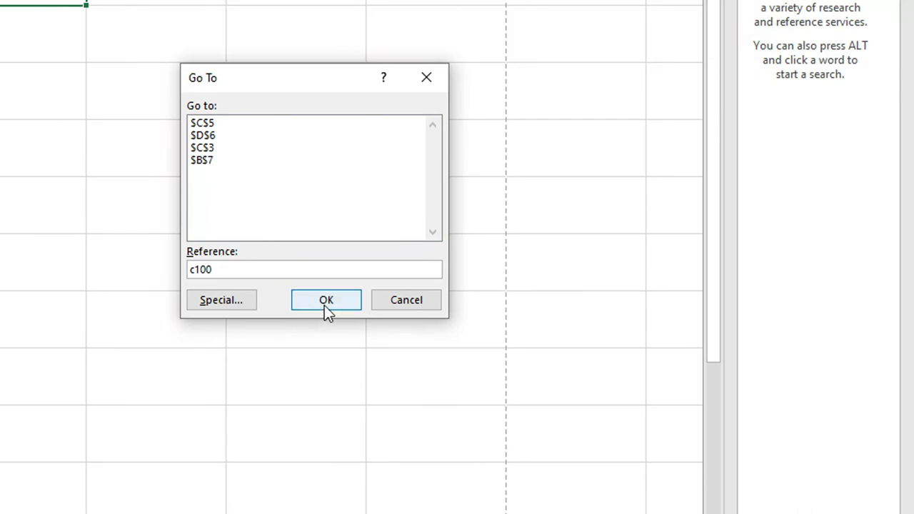
{"action": "left_click", "coordinate": [324, 305]}
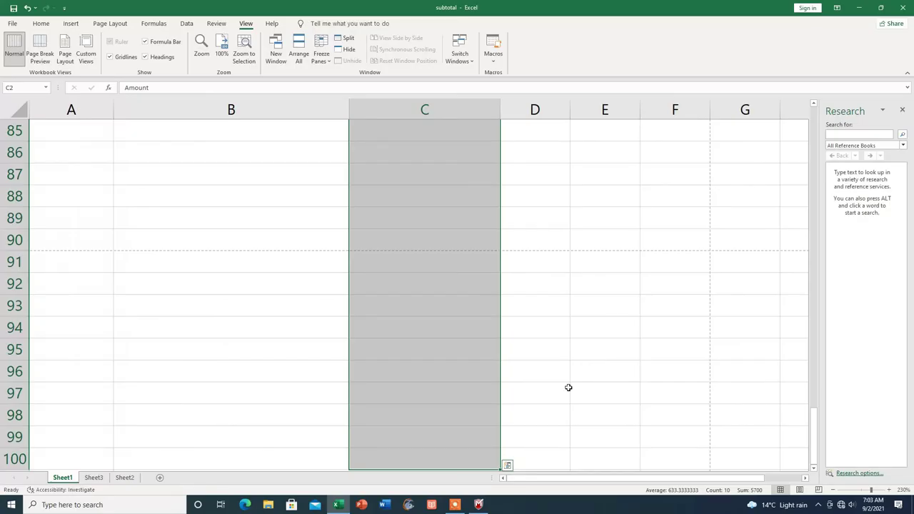
{"action": "scroll", "coordinate": [570, 388], "scroll_direction": "down", "scroll_amount": 2}
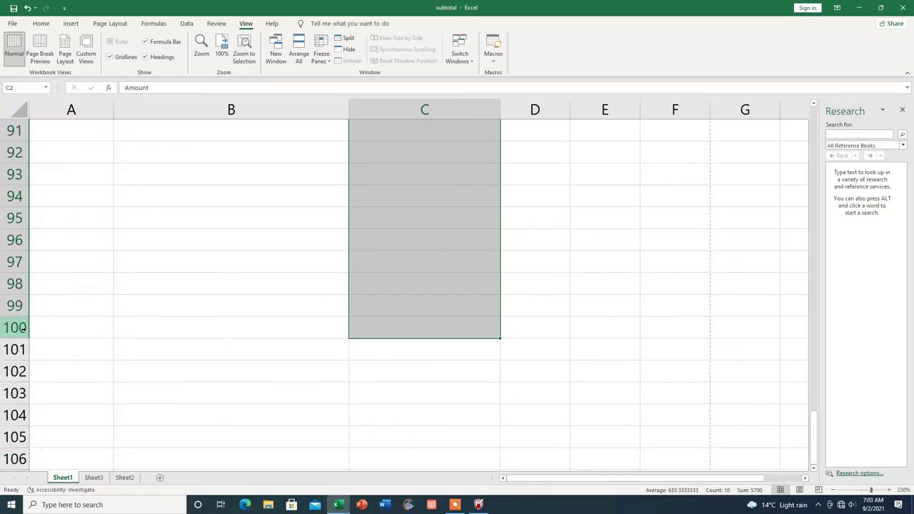
{"action": "scroll", "coordinate": [588, 341], "scroll_direction": "up", "scroll_amount": 11}
{"action": "scroll", "coordinate": [588, 341], "scroll_direction": "up", "scroll_amount": 11}
{"action": "scroll", "coordinate": [588, 341], "scroll_direction": "up", "scroll_amount": 6}
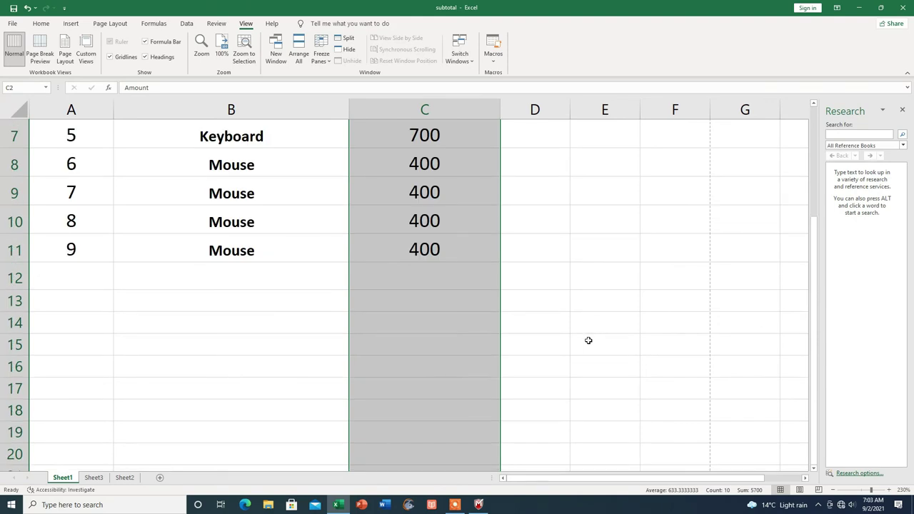
{"action": "scroll", "coordinate": [588, 341], "scroll_direction": "up", "scroll_amount": 2}
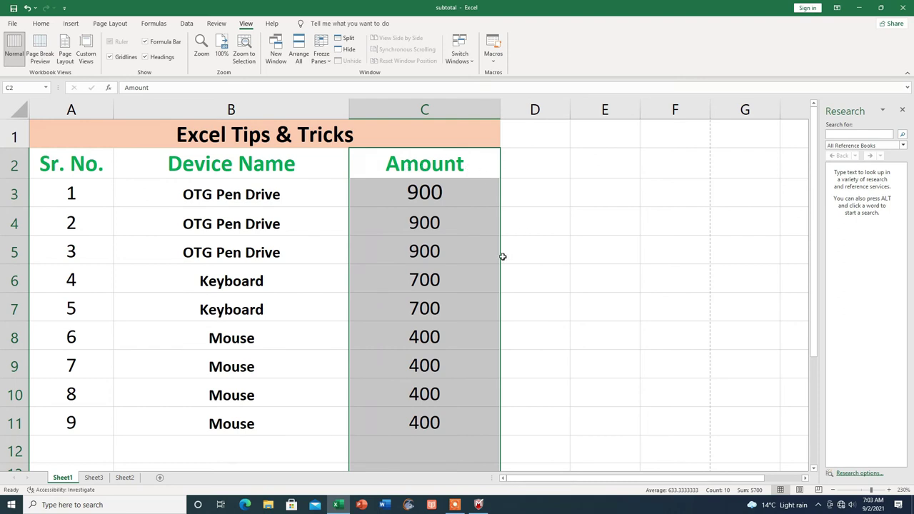
- Select the A2:C2 headers and extend the selection to row 25 via Go To, covering A2:C25
{"action": "left_click", "coordinate": [627, 187]}
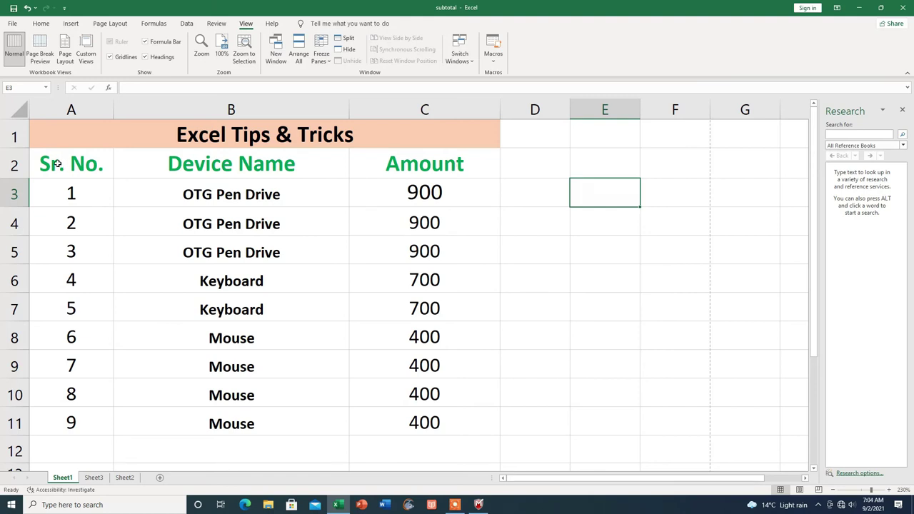
{"action": "left_click_drag", "start_coordinate": [55, 163], "coordinate": [418, 169]}
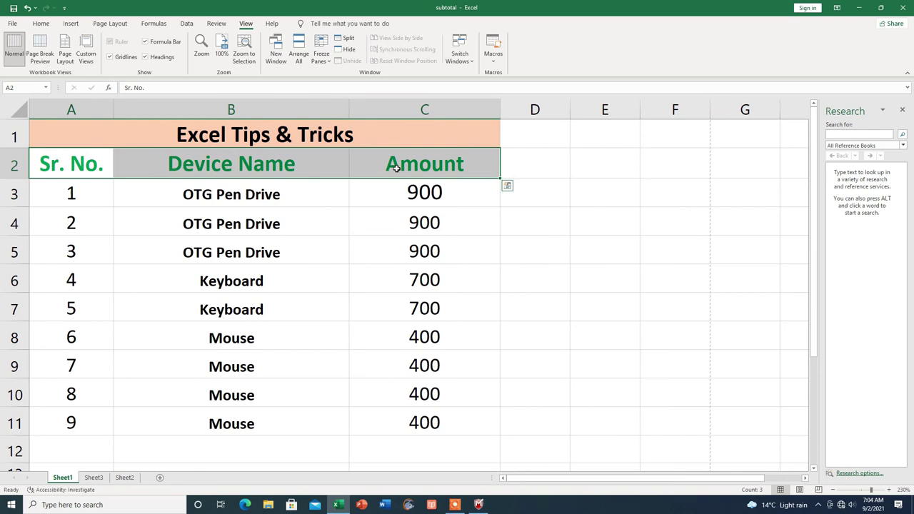
{"action": "key", "text": "F5"}
{"action": "type", "text": "C2"}
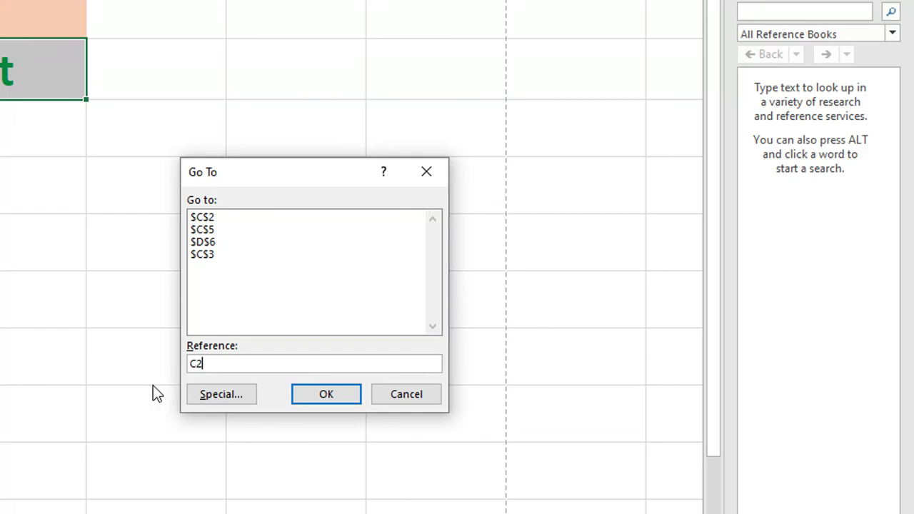
{"action": "key", "text": "BackSpace"}
{"action": "key", "text": "BackSpace"}
{"action": "type", "text": "25"}
{"action": "left_click", "coordinate": [307, 396]}
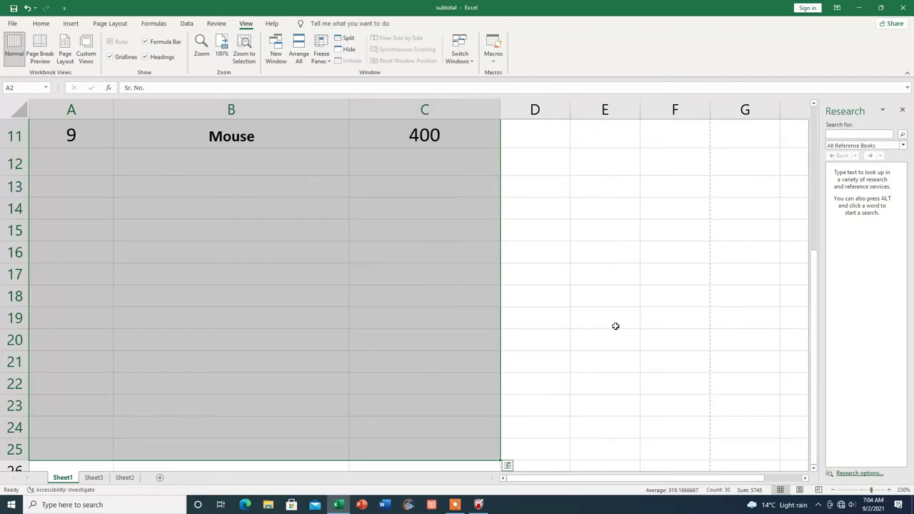
{"action": "scroll", "coordinate": [561, 333], "scroll_direction": "down", "scroll_amount": 2}
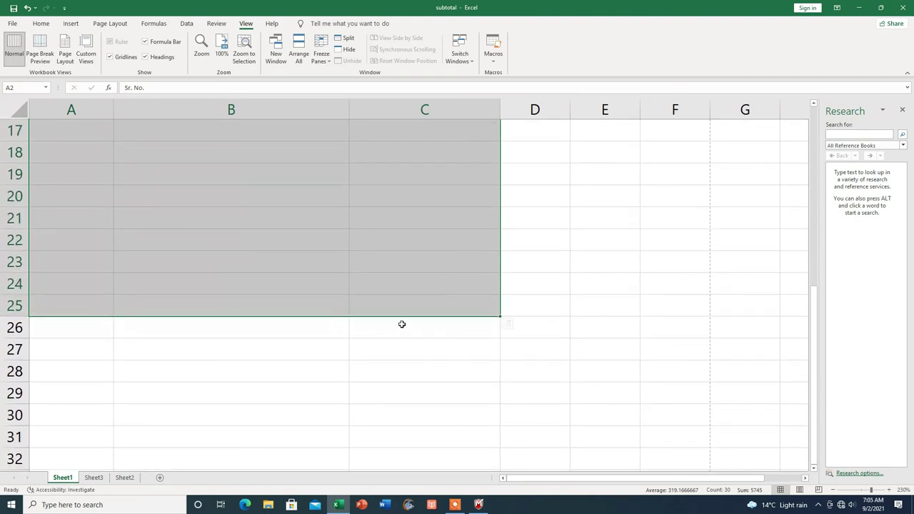
{"action": "scroll", "coordinate": [261, 384], "scroll_direction": "up", "scroll_amount": 2}
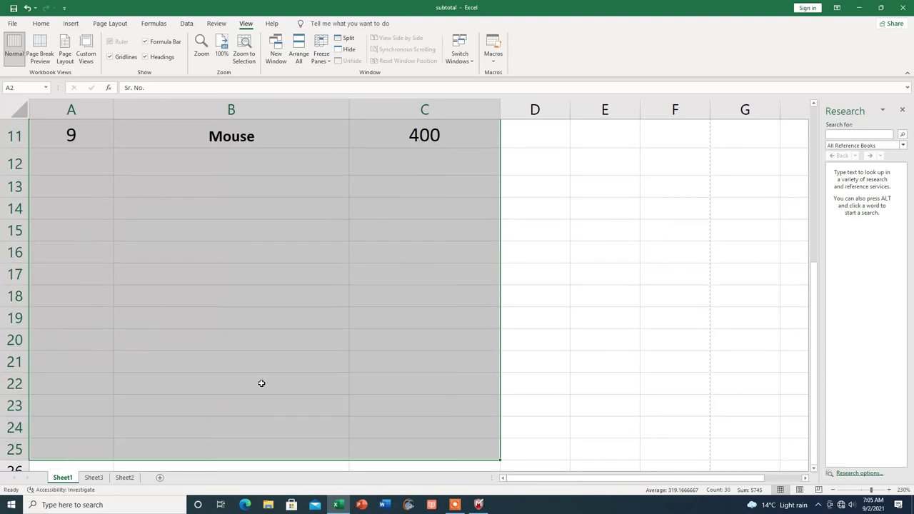
{"action": "scroll", "coordinate": [261, 384], "scroll_direction": "up", "scroll_amount": 1}
{"action": "scroll", "coordinate": [262, 384], "scroll_direction": "up", "scroll_amount": 2}
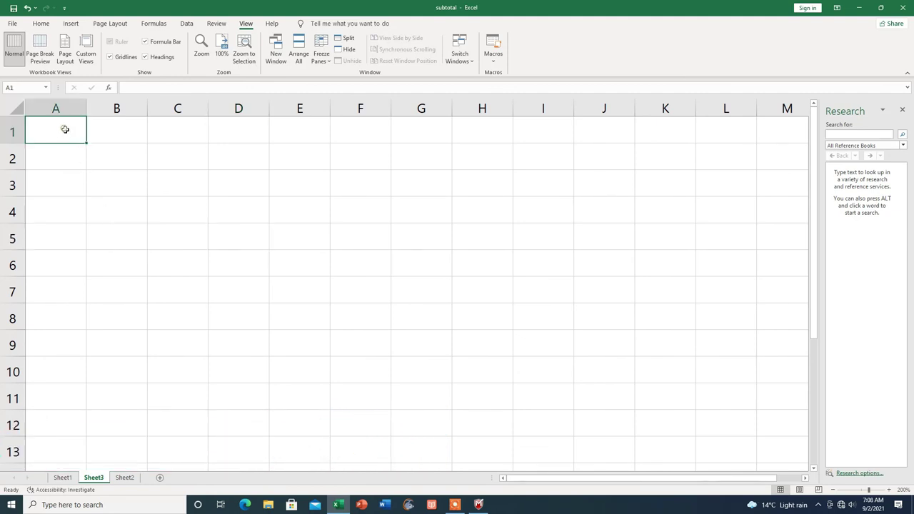
- Fill all 24 cells of A1:D6 with 45 at once using Ctrl+Enter
{"action": "left_click_drag", "start_coordinate": [65, 130], "coordinate": [223, 256]}
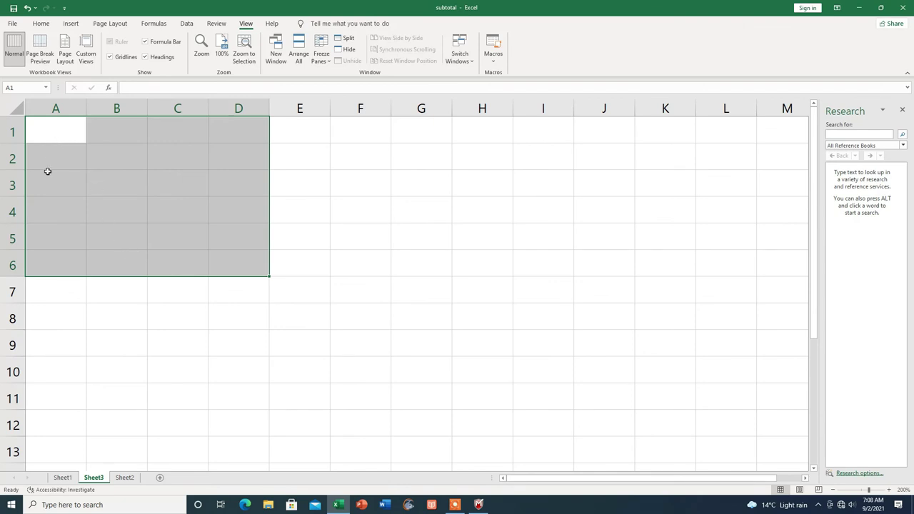
{"action": "type", "text": "45"}
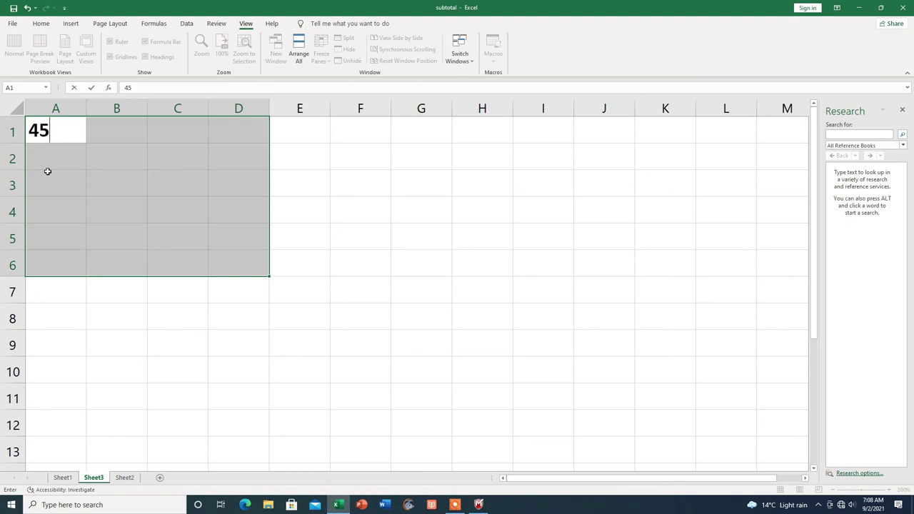
{"action": "key", "text": "ctrl+Return"}
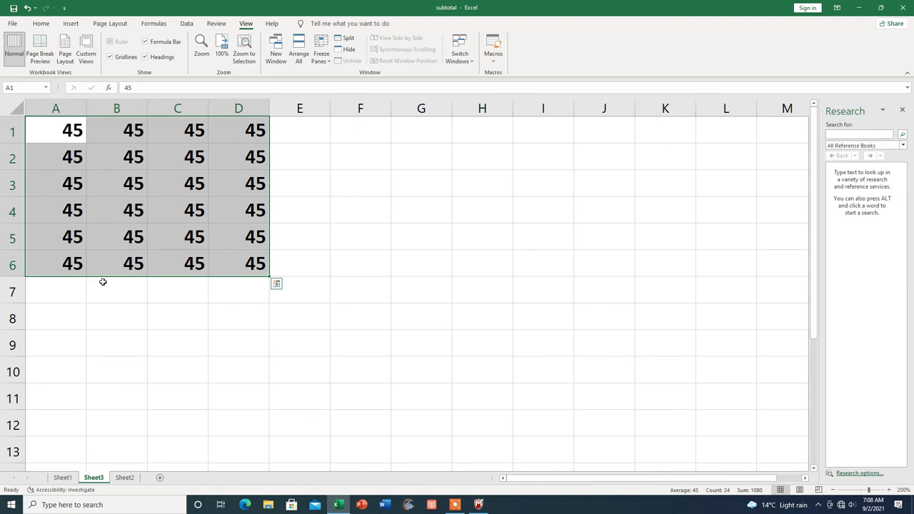
{"action": "left_click", "coordinate": [227, 308]}
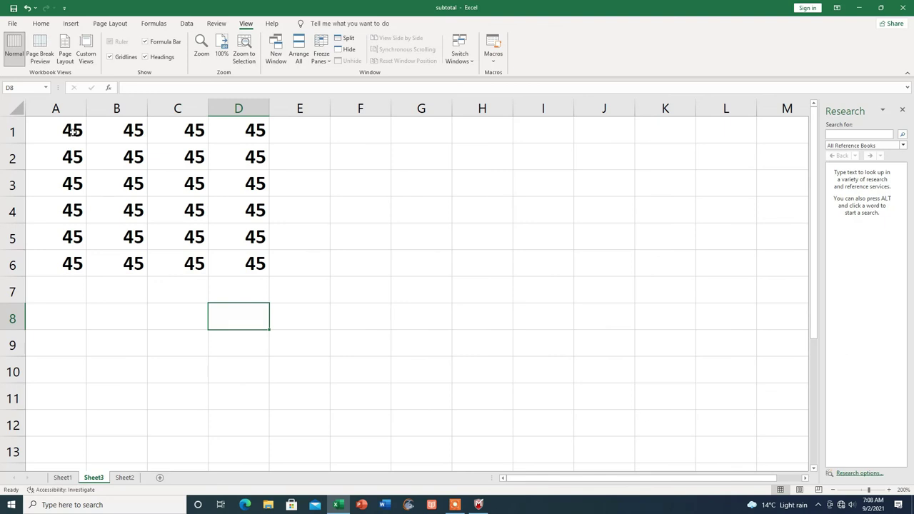
- Select F8, F3:G5, J3:K5, I7:J10 and L8:M11 together and fill them all with 100
{"action": "key", "text": "Right"}
{"action": "key", "text": "Right"}
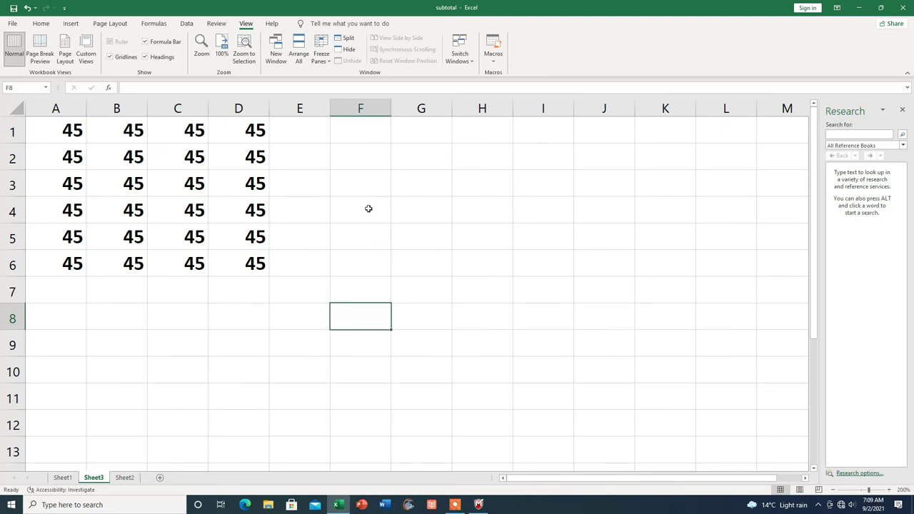
{"action": "left_click_drag", "start_coordinate": [358, 179], "coordinate": [414, 245], "text": "ctrl"}
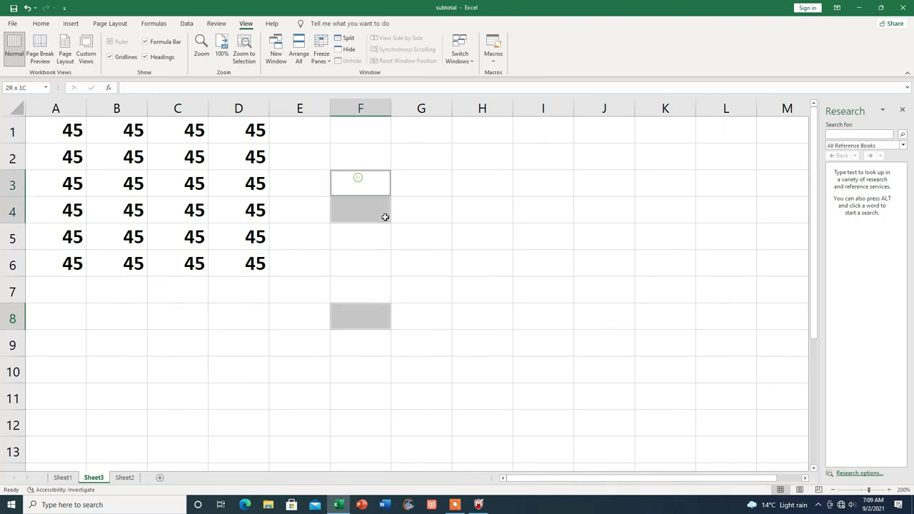
{"action": "left_click_drag", "start_coordinate": [590, 172], "coordinate": [643, 245], "text": "ctrl"}
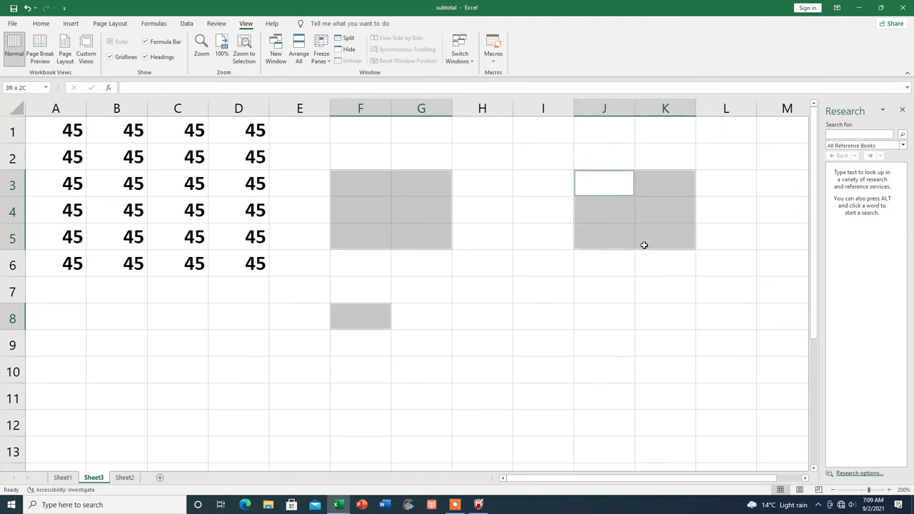
{"action": "left_click_drag", "start_coordinate": [542, 294], "coordinate": [604, 365], "text": "ctrl"}
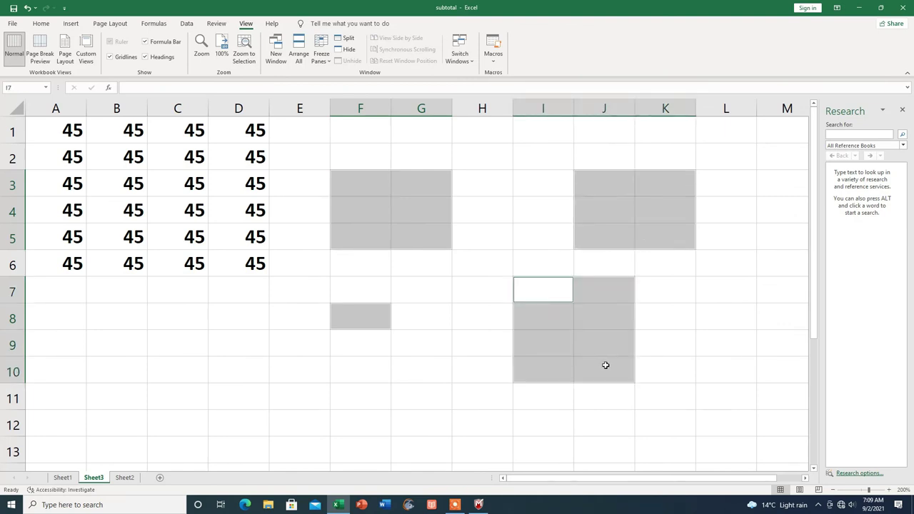
{"action": "mouse_move", "coordinate": [706, 313]}
{"action": "left_mouse_down", "text": "ctrl"}
{"action": "mouse_move", "coordinate": [749, 386]}
{"action": "mouse_move", "coordinate": [767, 392]}
{"action": "left_mouse_up", "text": "ctrl"}
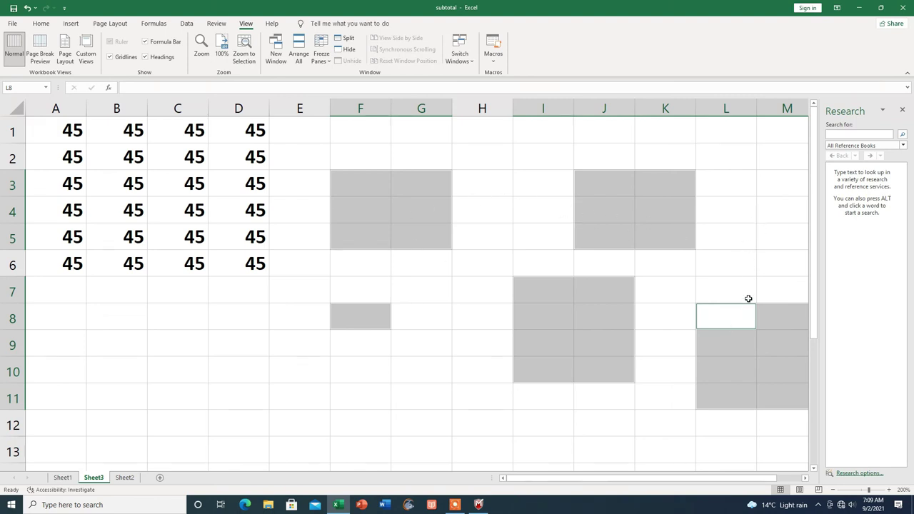
{"action": "type", "text": "100"}
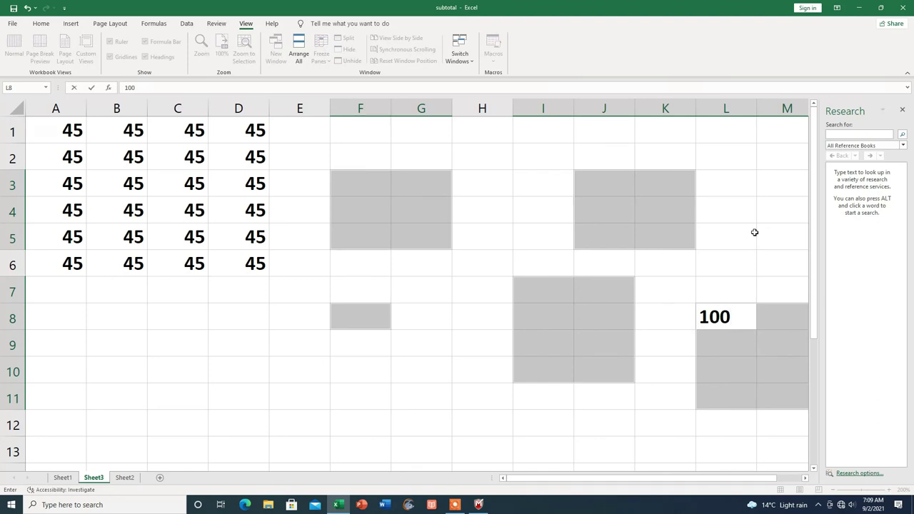
{"action": "key", "text": "ctrl+Return"}
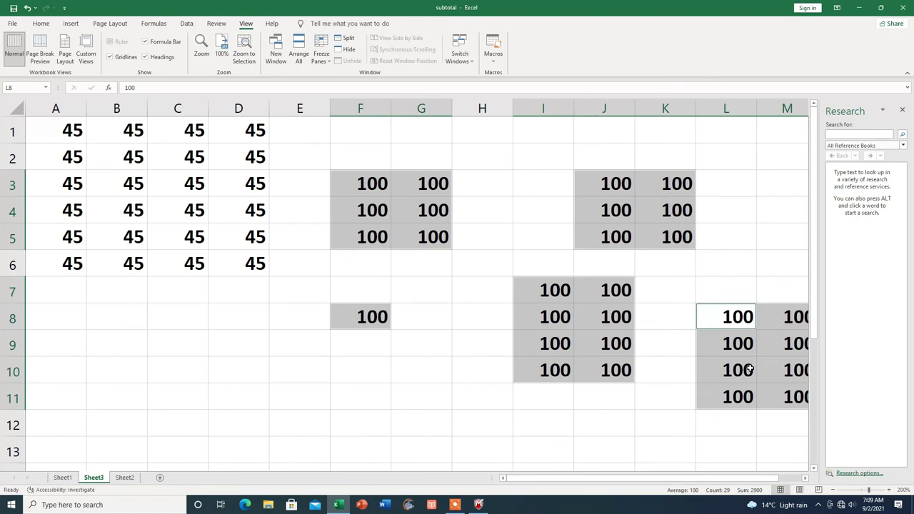
{"action": "scroll", "coordinate": [363, 398], "scroll_direction": "right", "scroll_amount": 1}
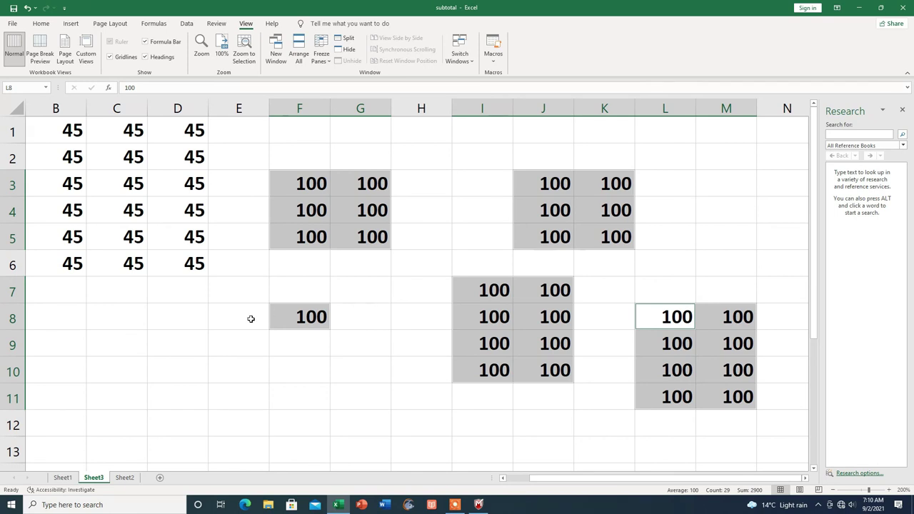
- On Sheet1, copy the three 900 amounts in C3:C5 and paste them into E3:E5
{"action": "left_click", "coordinate": [63, 478]}
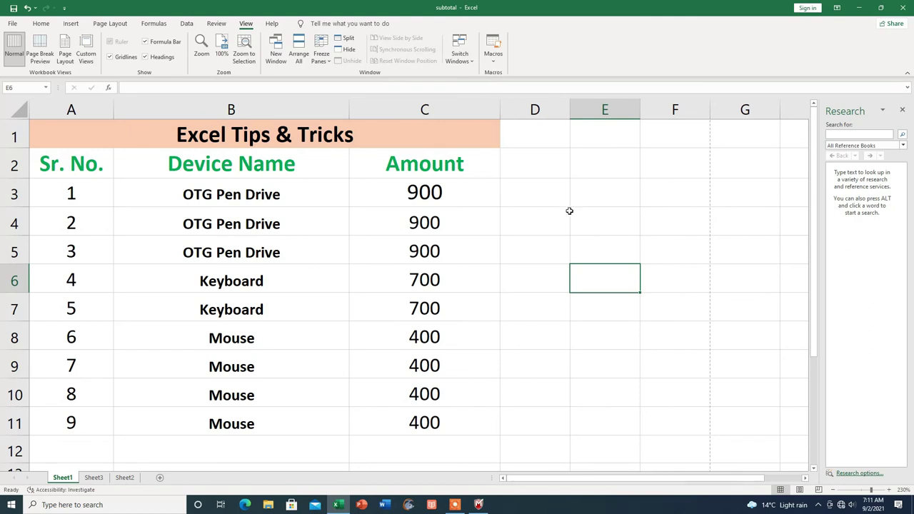
{"action": "left_click_drag", "start_coordinate": [438, 193], "coordinate": [453, 240]}
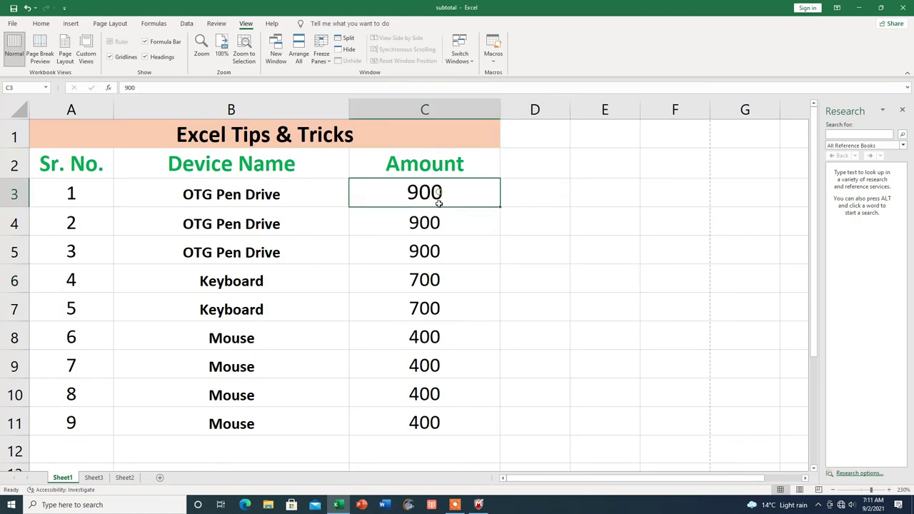
{"action": "right_click", "coordinate": [470, 223]}
{"action": "key", "text": "Escape"}
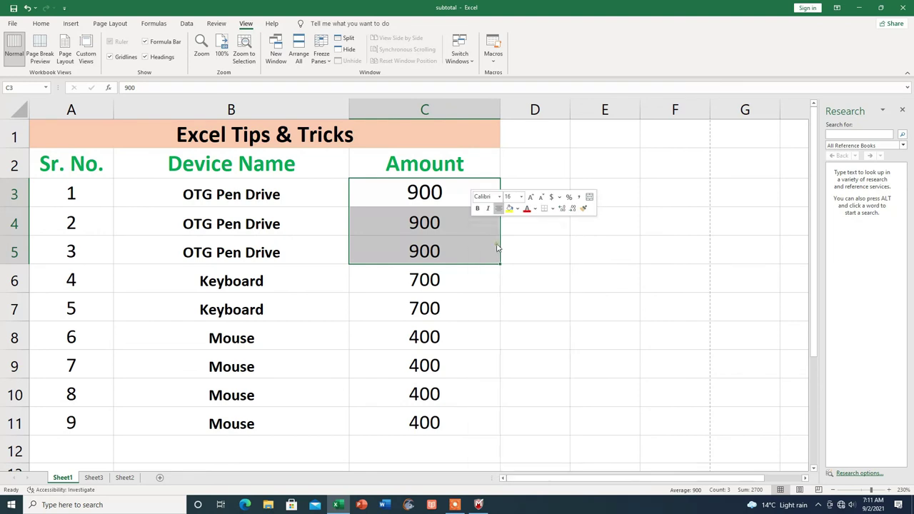
{"action": "key", "text": "ctrl+c"}
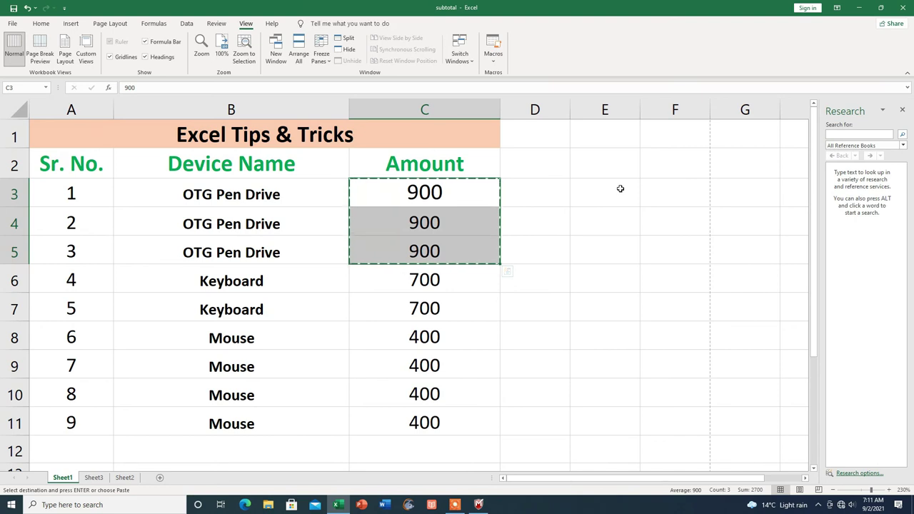
{"action": "left_click", "coordinate": [612, 188]}
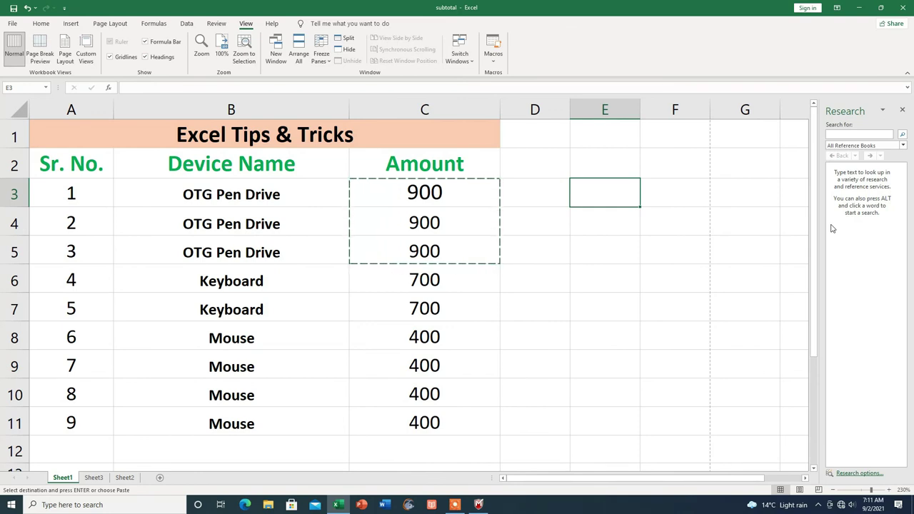
{"action": "key", "text": "Return"}
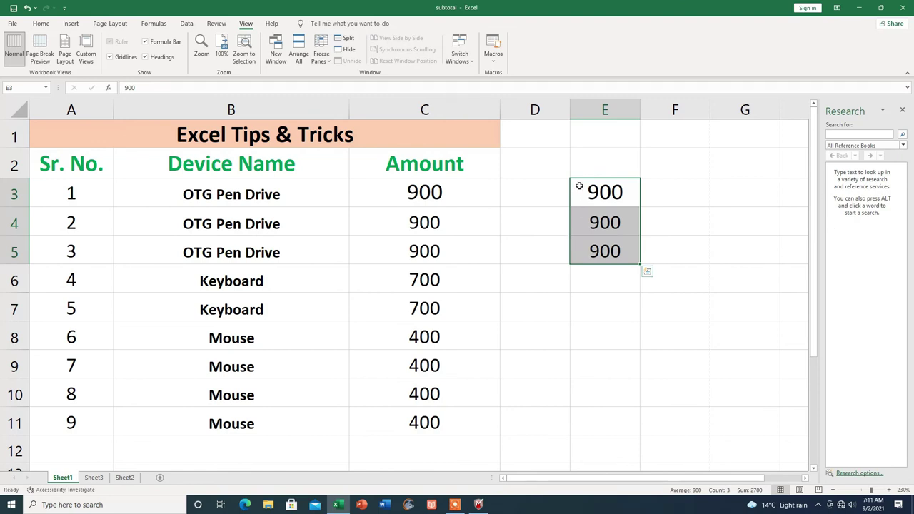
{"action": "left_click", "coordinate": [605, 279]}
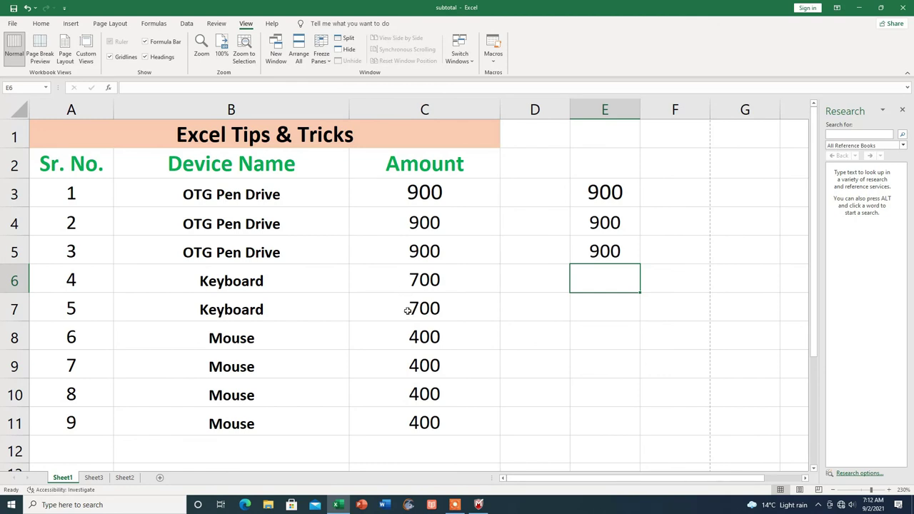
- Copy the 700 and 400 amounts in C7:C11 and paste them into E7:E11
{"action": "left_click_drag", "start_coordinate": [411, 311], "coordinate": [416, 422]}
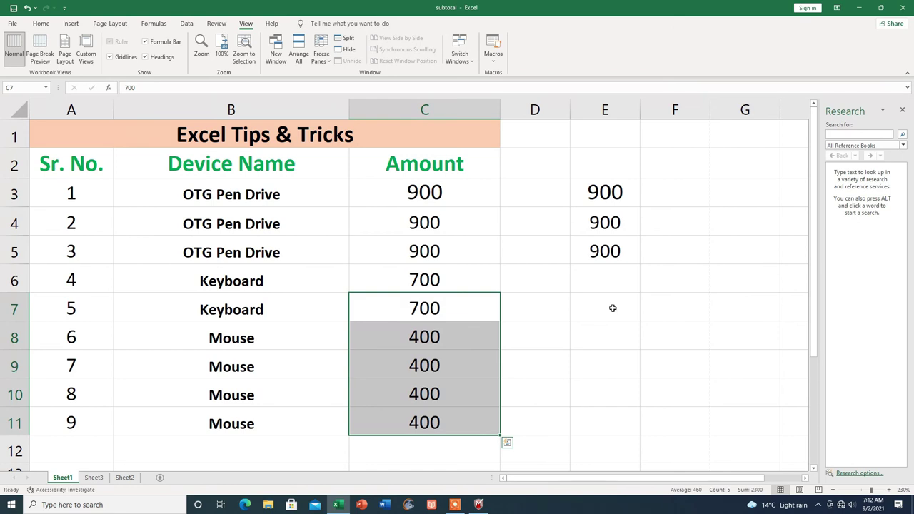
{"action": "right_click", "coordinate": [451, 359]}
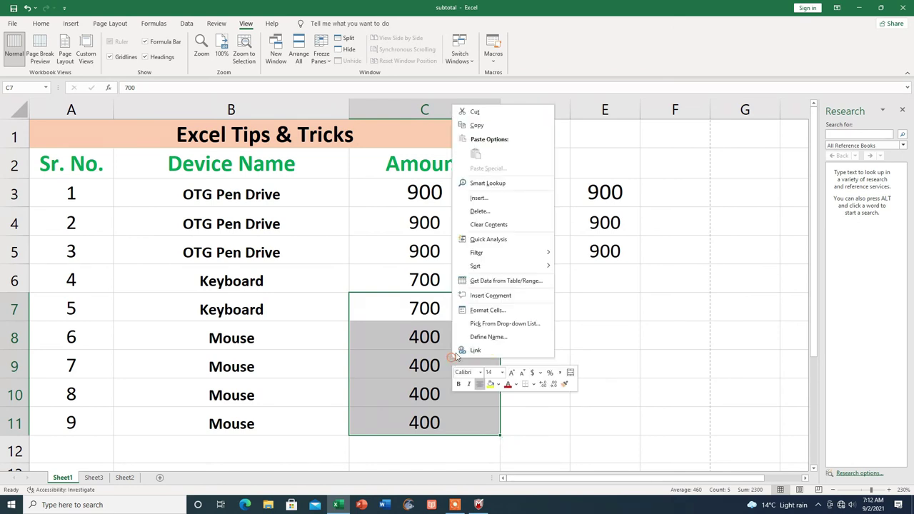
{"action": "left_click", "coordinate": [480, 126]}
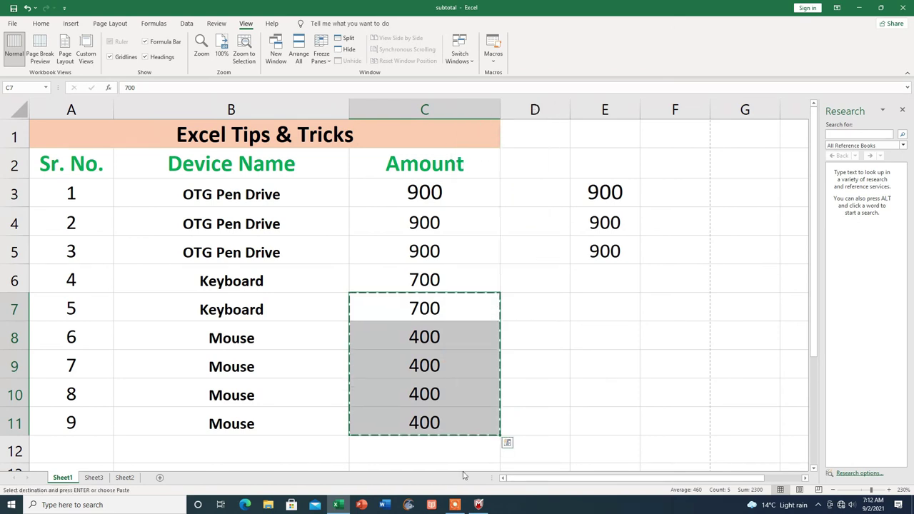
{"action": "left_click", "coordinate": [601, 304]}
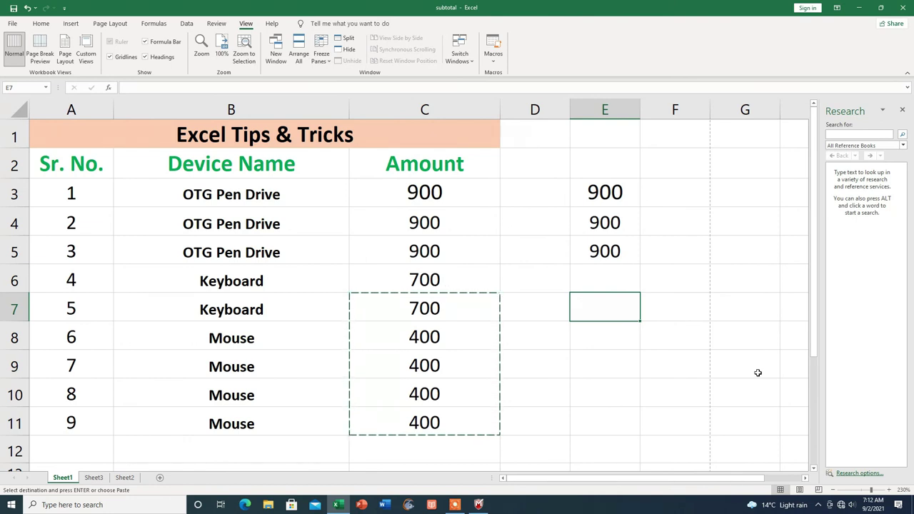
{"action": "key", "text": "Return"}
{"action": "left_click", "coordinate": [675, 393]}
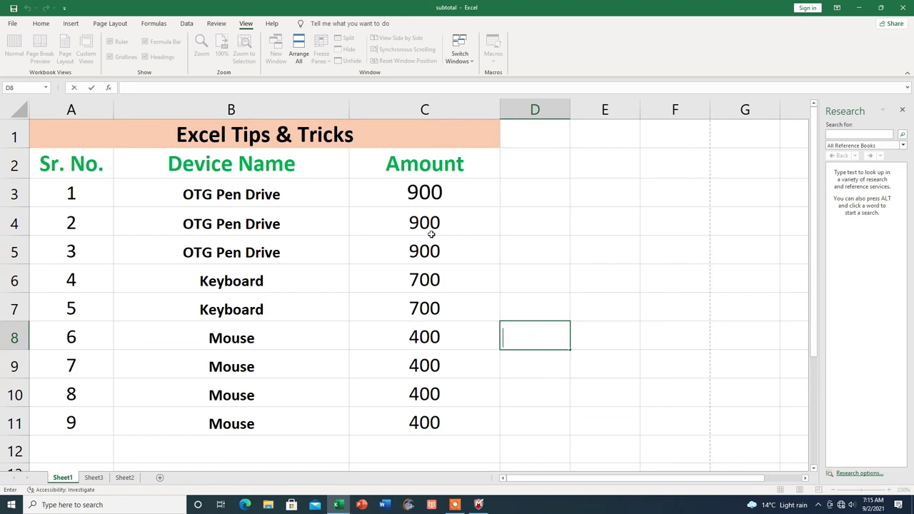
{"action": "left_click", "coordinate": [14, 25]}
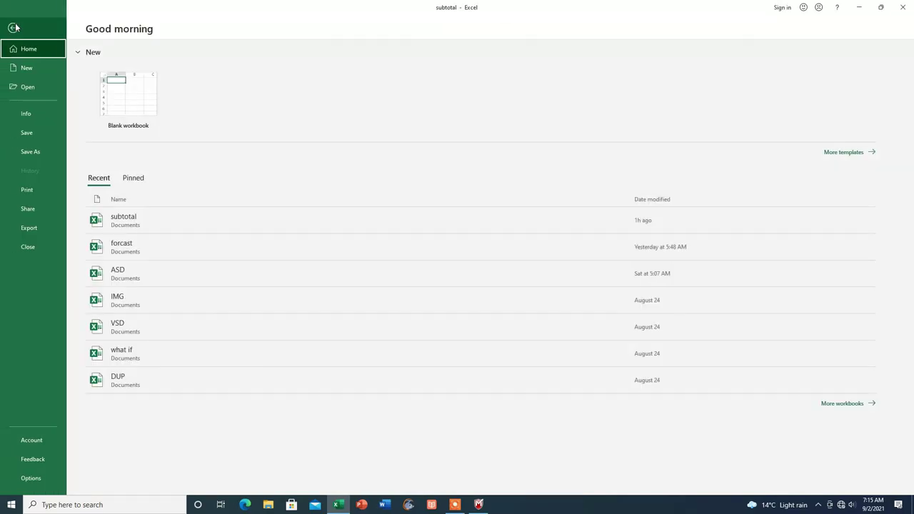
{"action": "left_click", "coordinate": [27, 190]}
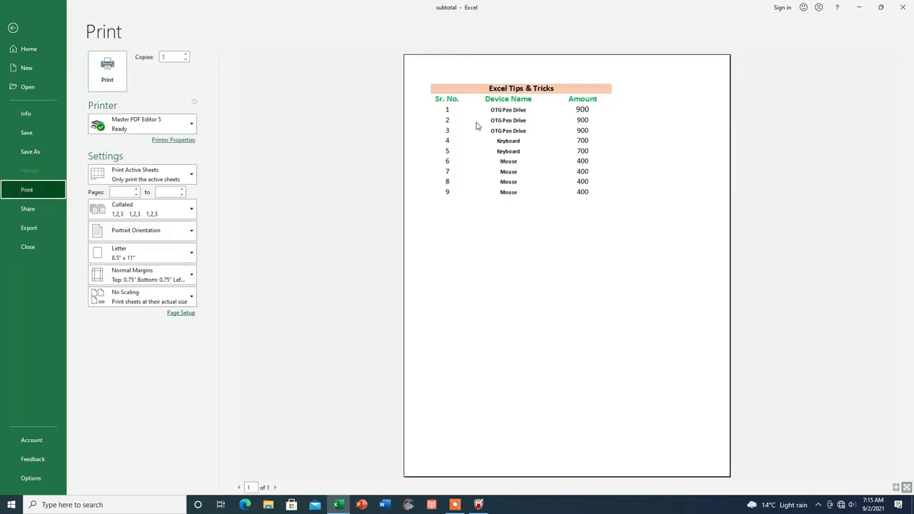
{"action": "left_click", "coordinate": [13, 29]}
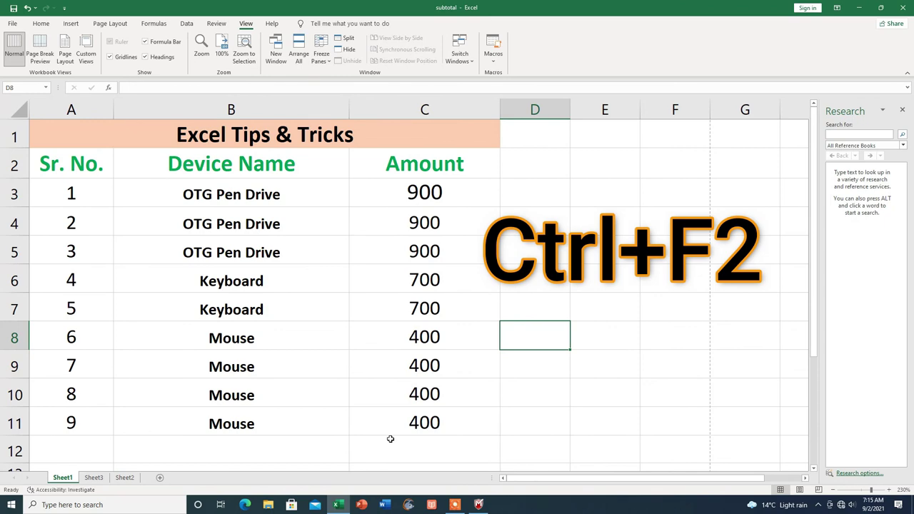
- Show the print preview of the device table with Ctrl+F2
{"action": "key", "text": "ctrl+F2"}
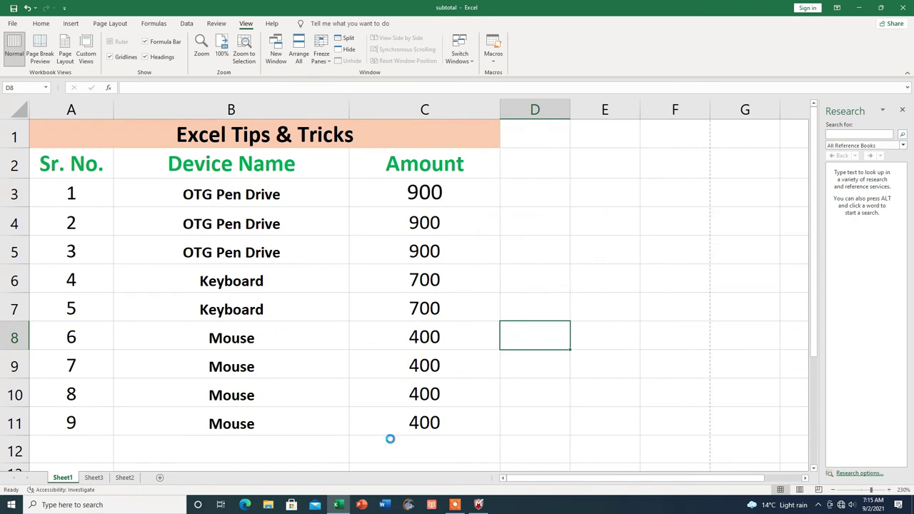